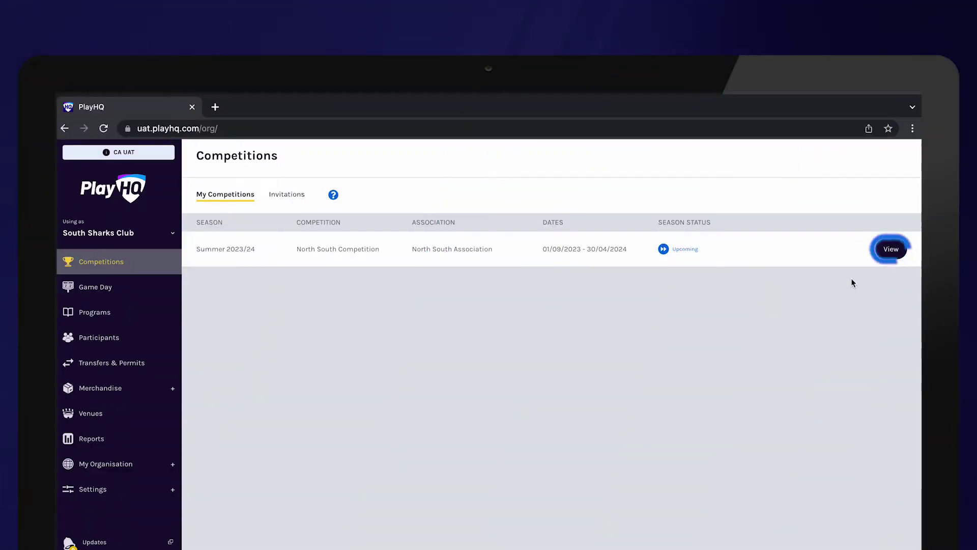
Open North South Competition – Summer 2023/24 and go to its Registration settings.
{"action": "left_click", "coordinate": [891, 248]}
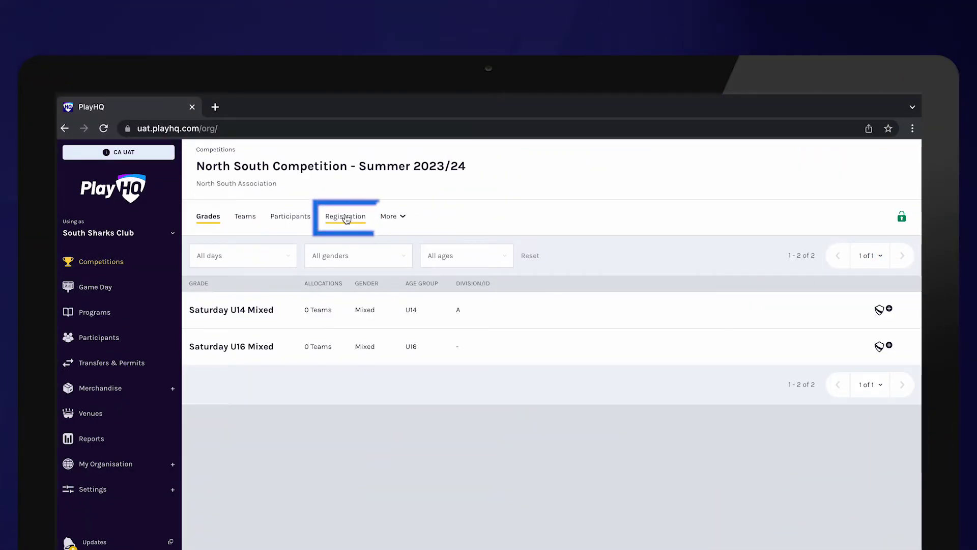
{"action": "left_click", "coordinate": [346, 219]}
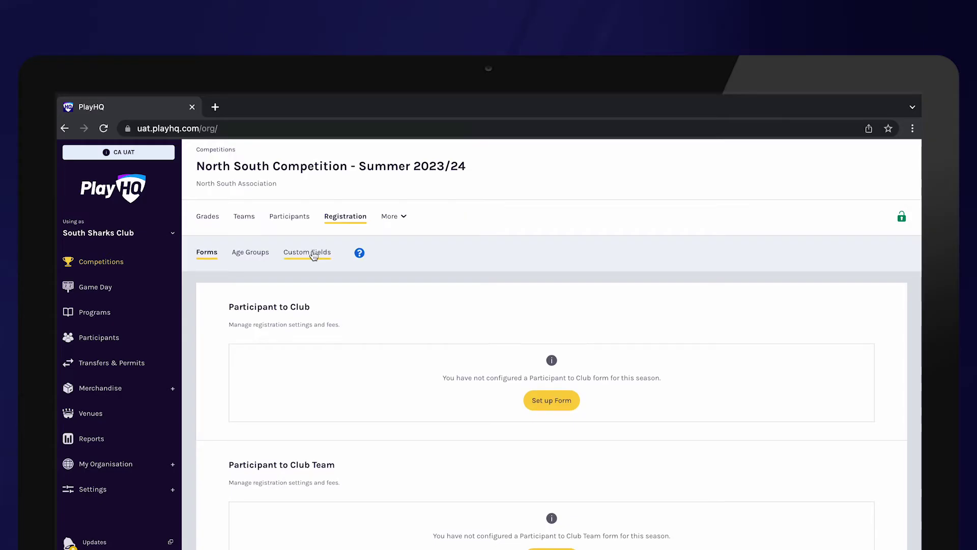
In Custom Fields, start a new participant field labelled 'Did you play last season'.
{"action": "left_click", "coordinate": [314, 255]}
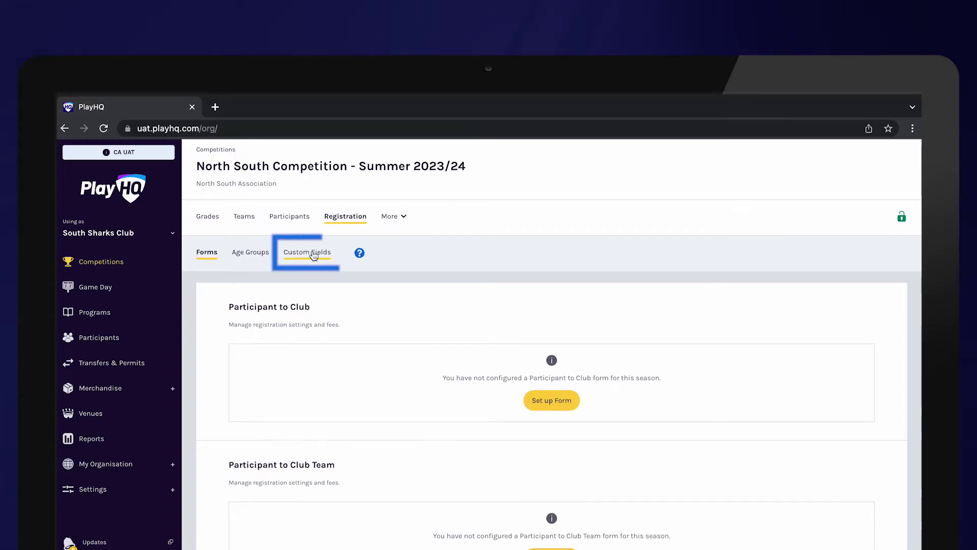
{"action": "left_click", "coordinate": [253, 443]}
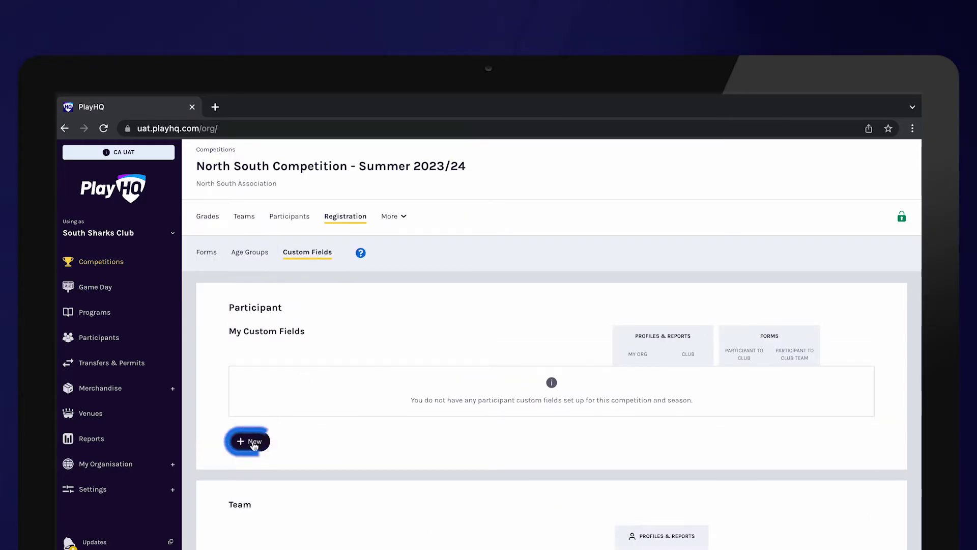
{"action": "left_click", "coordinate": [304, 277]}
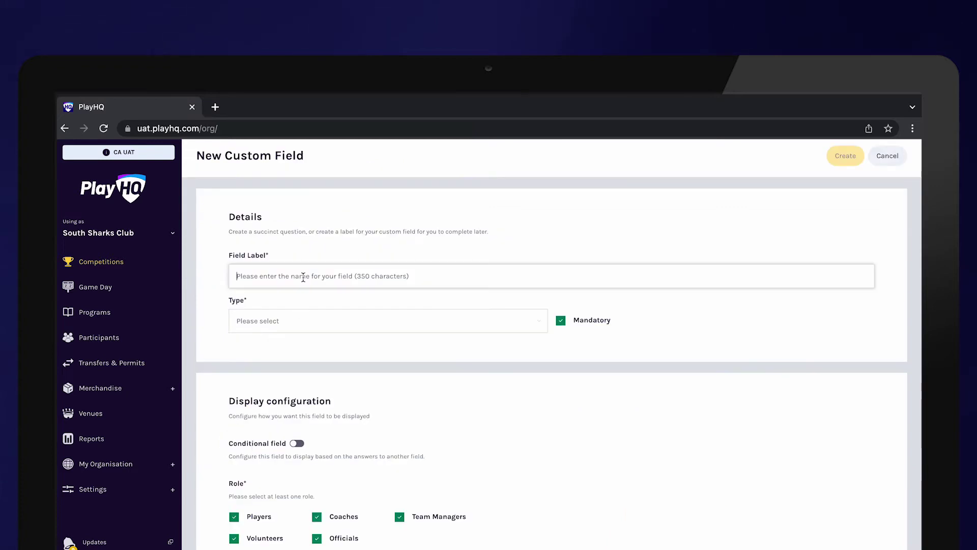
{"action": "type", "text": "Did you pl"}
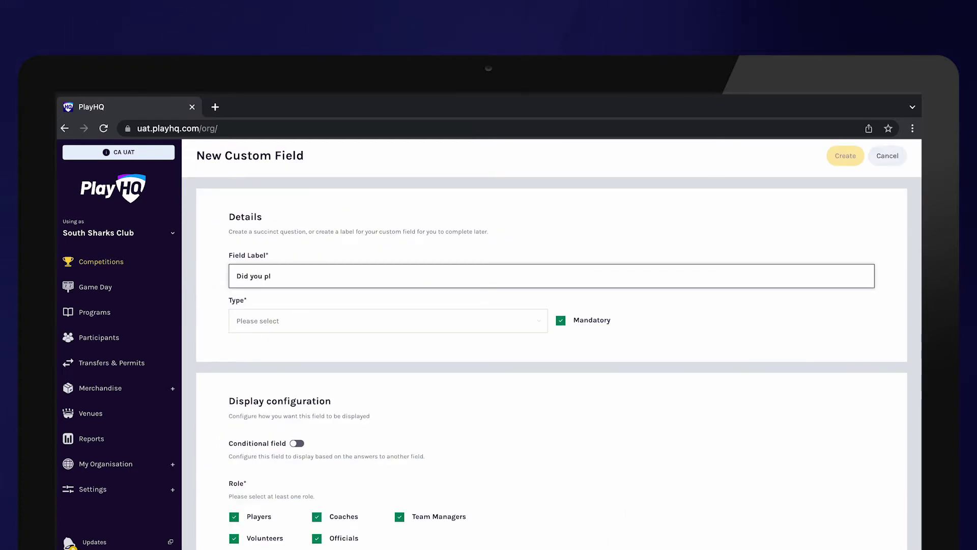
{"action": "type", "text": "ay last season?"}
Make the field a Dropdown List with options Yes and No.
{"action": "left_click", "coordinate": [362, 319]}
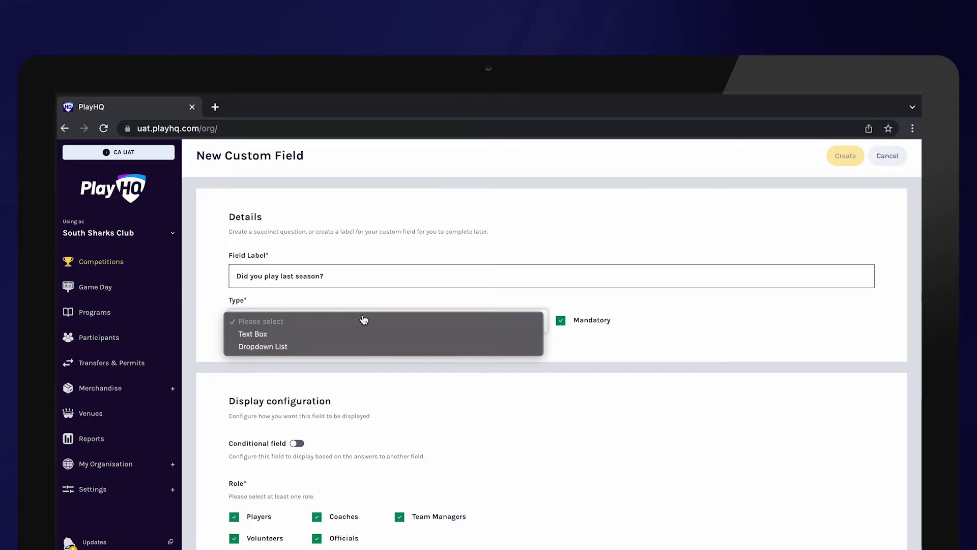
{"action": "left_click", "coordinate": [283, 346]}
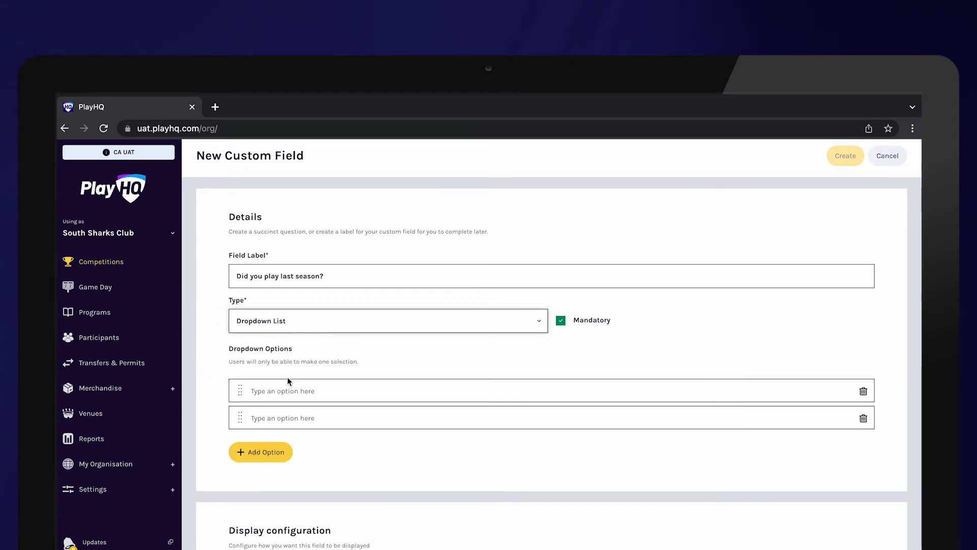
{"action": "type", "text": "Yes"}
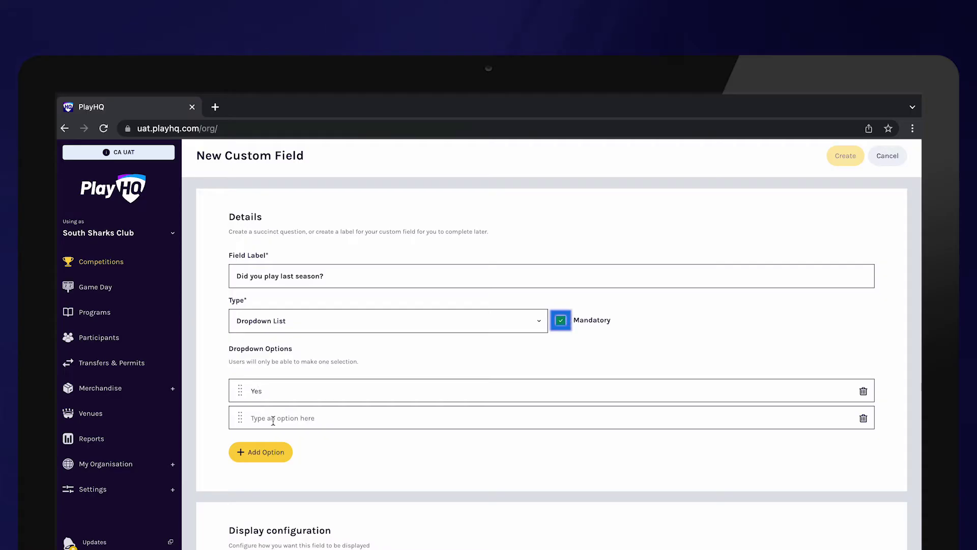
{"action": "left_click", "coordinate": [273, 420]}
{"action": "type", "text": "No"}
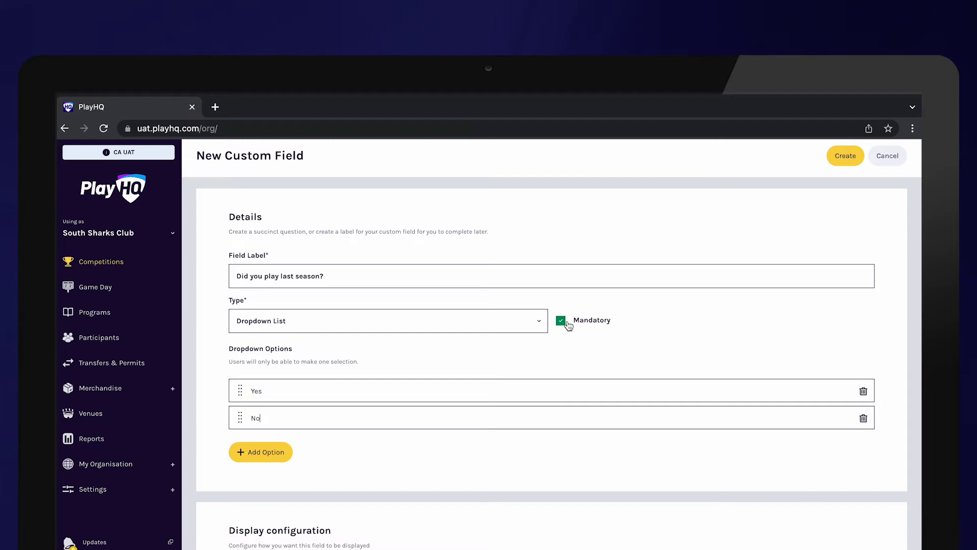
Untick Coaches, Team Managers, Officials and Volunteers so only Players see it, and create the field.
{"action": "scroll", "coordinate": [502, 513], "scroll_direction": "down", "scroll_amount": 4}
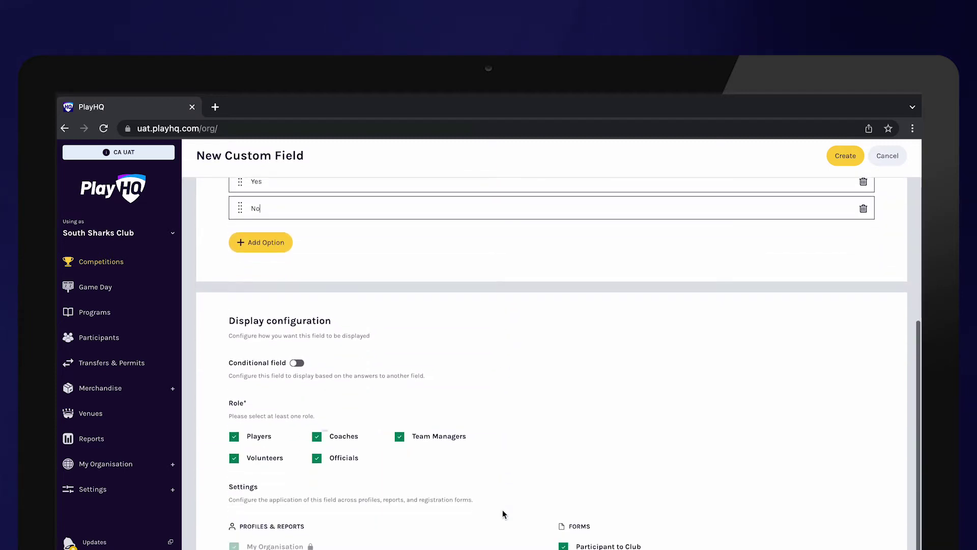
{"action": "left_click", "coordinate": [316, 436]}
{"action": "left_click", "coordinate": [399, 436]}
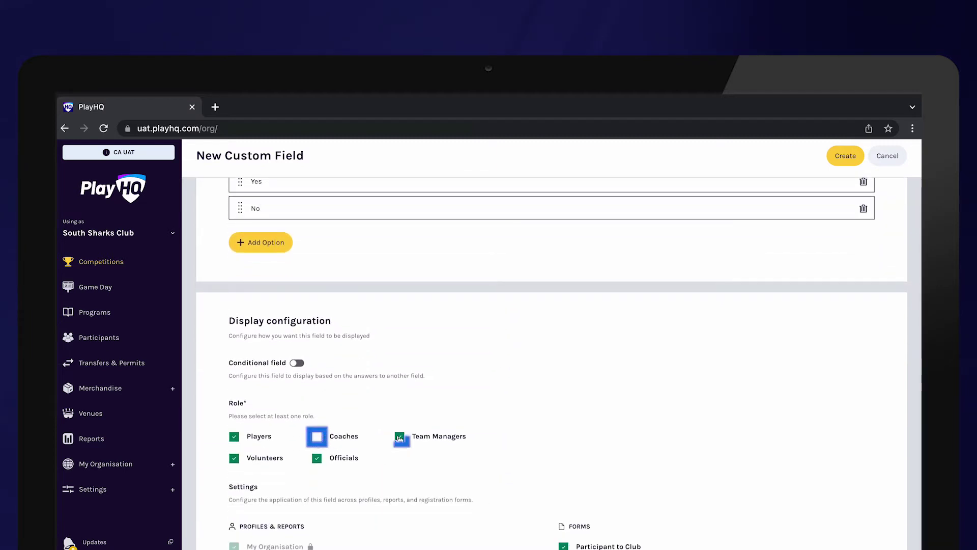
{"action": "left_click", "coordinate": [316, 458]}
{"action": "left_click", "coordinate": [234, 458]}
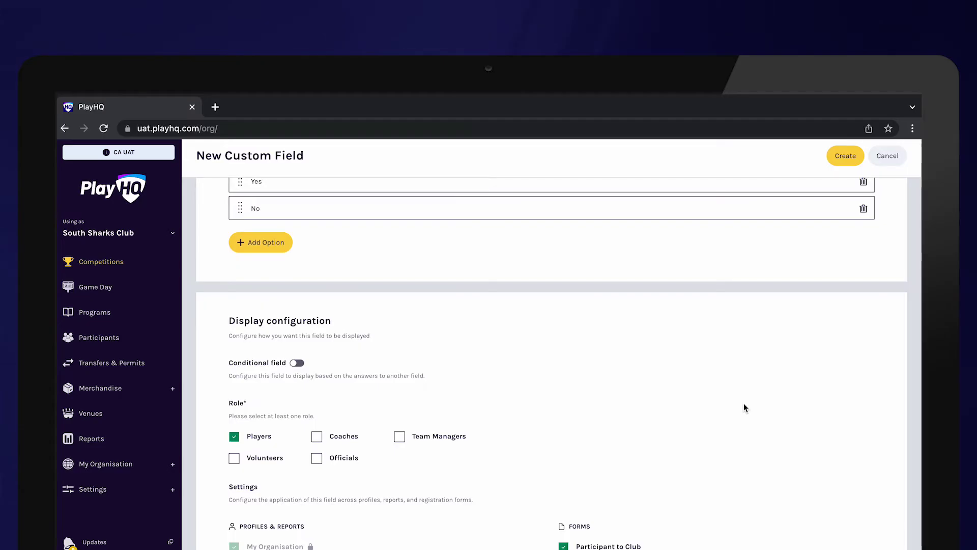
{"action": "left_click", "coordinate": [847, 161]}
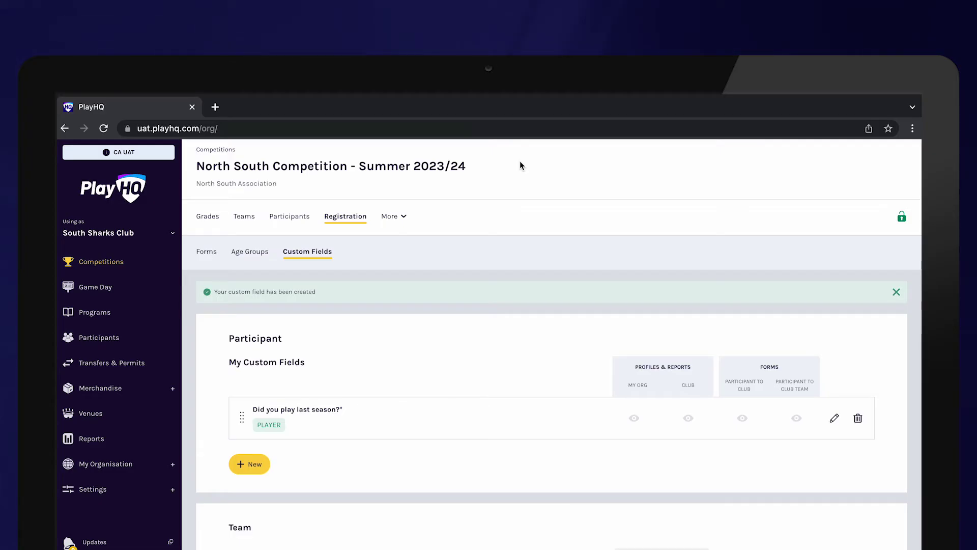
Start a new Text Box field labelled 'What team did you play in?'.
{"action": "left_click", "coordinate": [256, 466]}
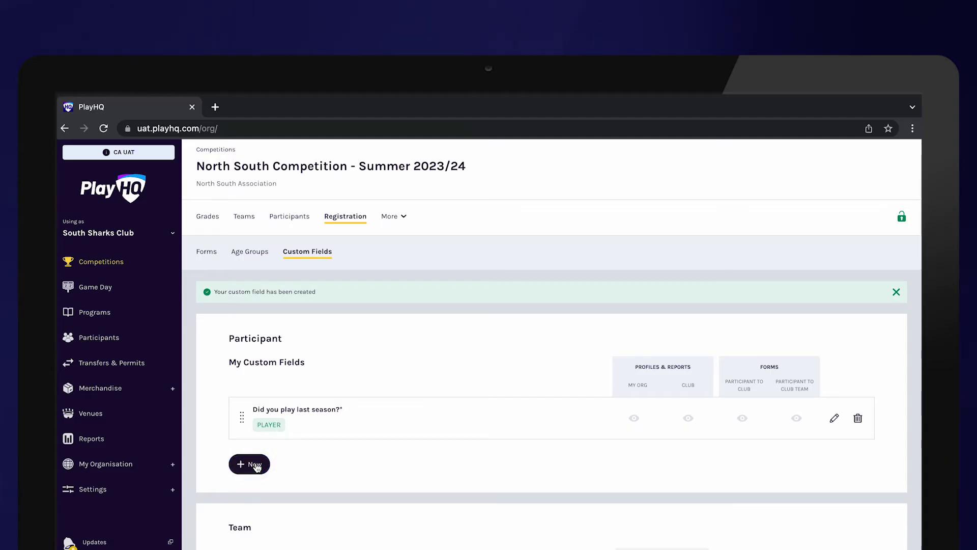
{"action": "left_click", "coordinate": [325, 275]}
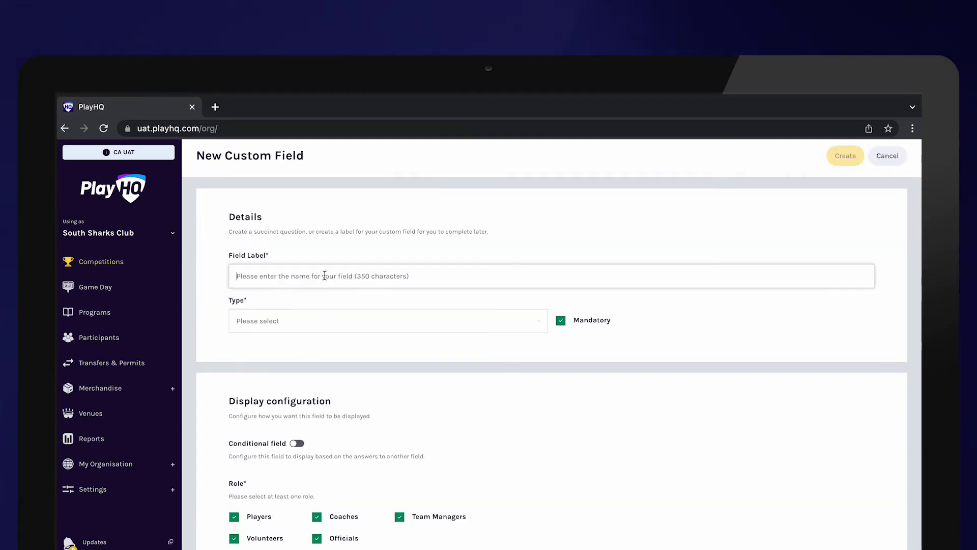
{"action": "type", "text": "What "}
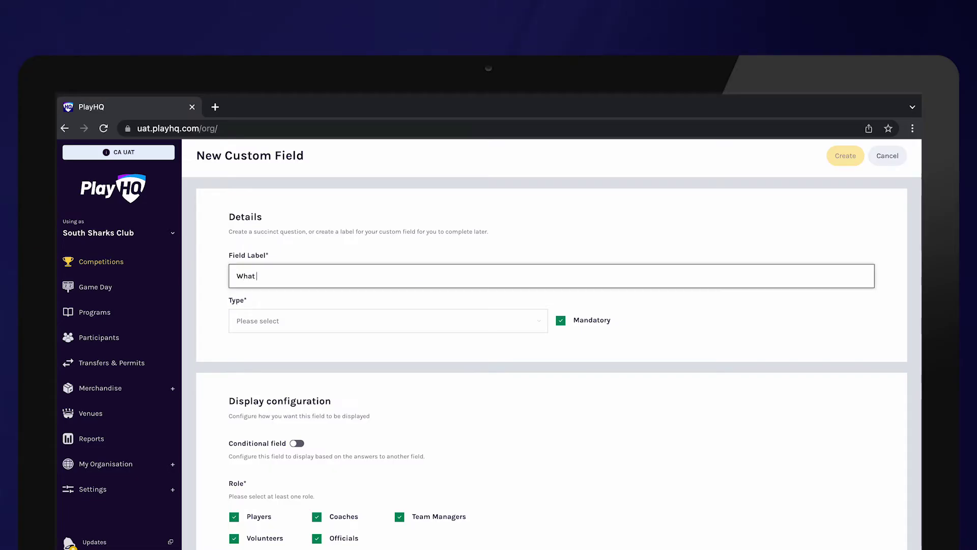
{"action": "type", "text": "team did you play in?"}
{"action": "left_click", "coordinate": [397, 321]}
{"action": "left_click", "coordinate": [288, 334]}
Make it conditional, shown only when 'Did you play last season?' is answered Yes.
{"action": "scroll", "coordinate": [404, 462], "scroll_direction": "down", "scroll_amount": 2}
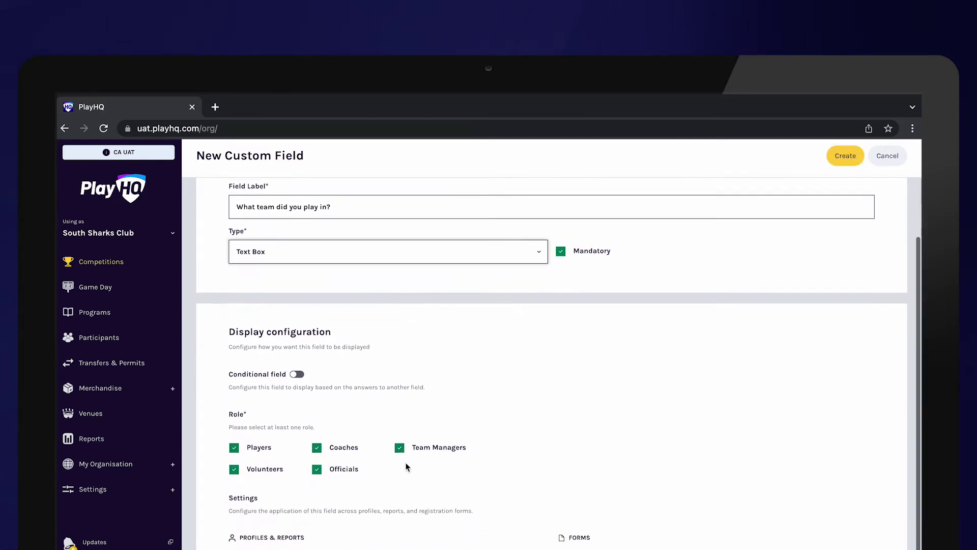
{"action": "left_click", "coordinate": [300, 373]}
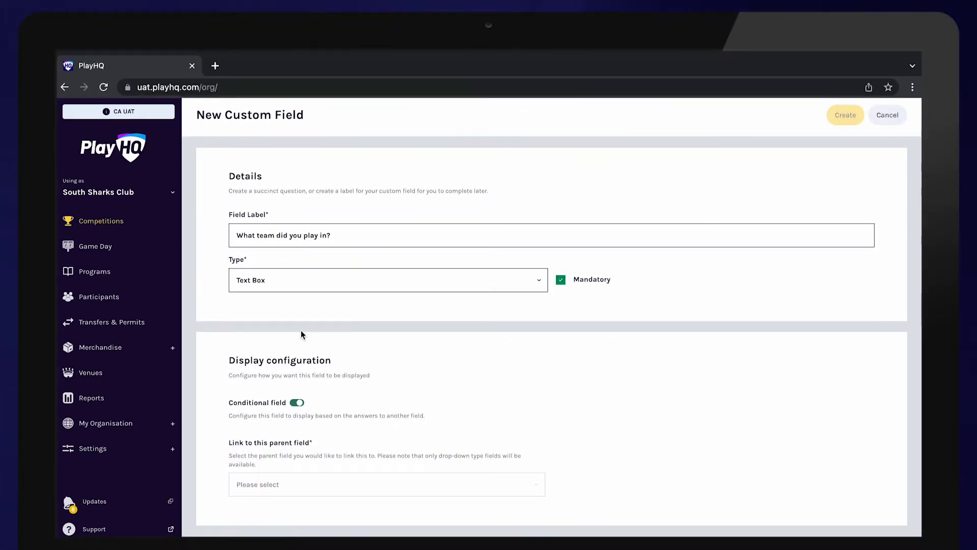
{"action": "left_click", "coordinate": [400, 479]}
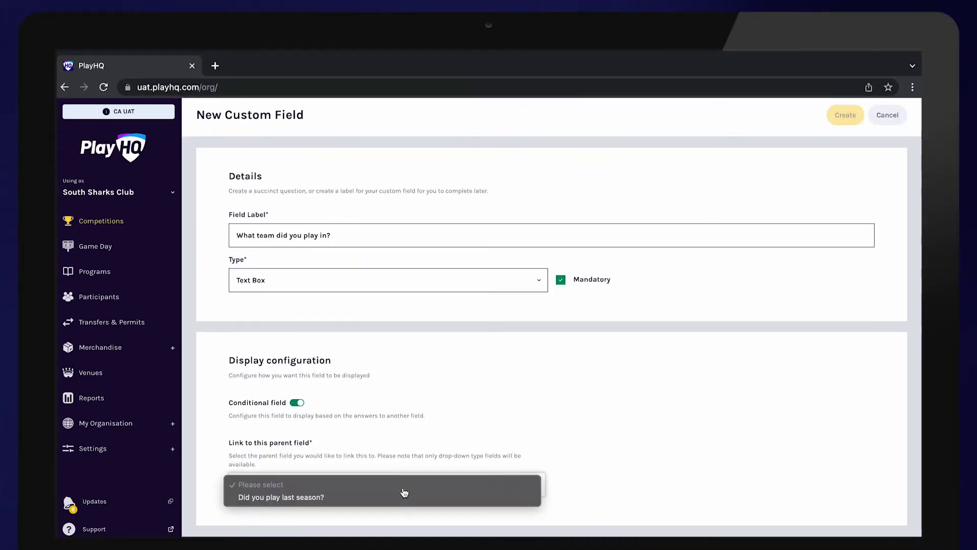
{"action": "left_click", "coordinate": [323, 498]}
{"action": "scroll", "coordinate": [560, 462], "scroll_direction": "down", "scroll_amount": 1}
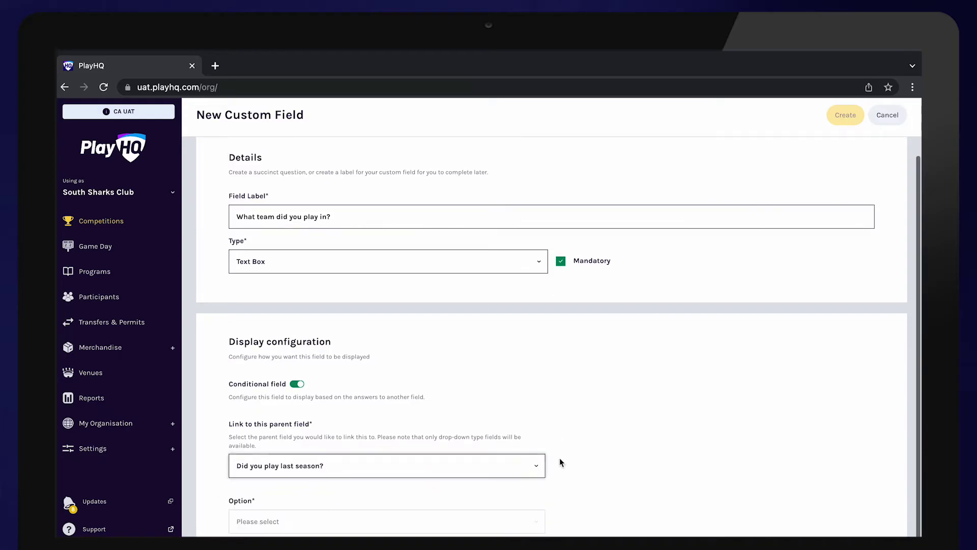
{"action": "left_click", "coordinate": [496, 529]}
{"action": "left_click", "coordinate": [331, 532]}
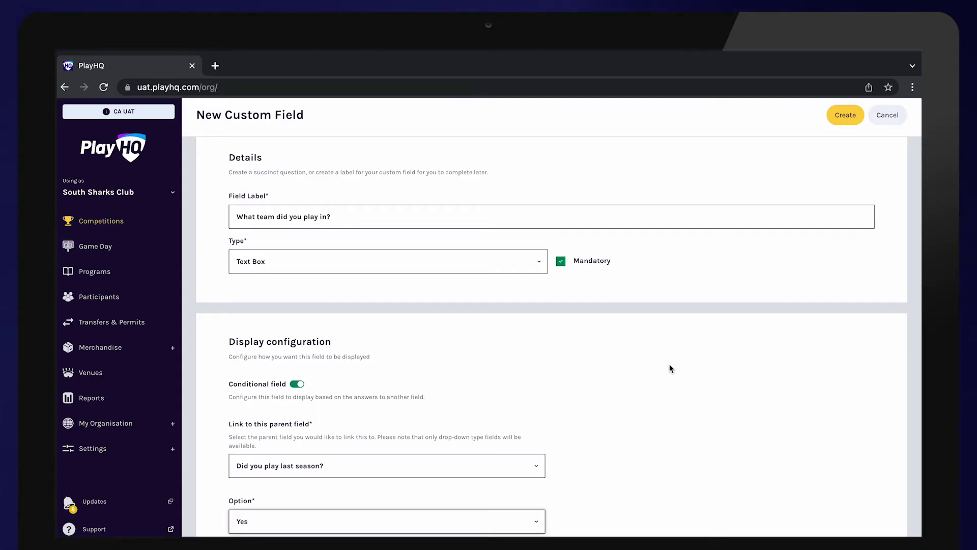
{"action": "scroll", "coordinate": [669, 368], "scroll_direction": "up", "scroll_amount": 1}
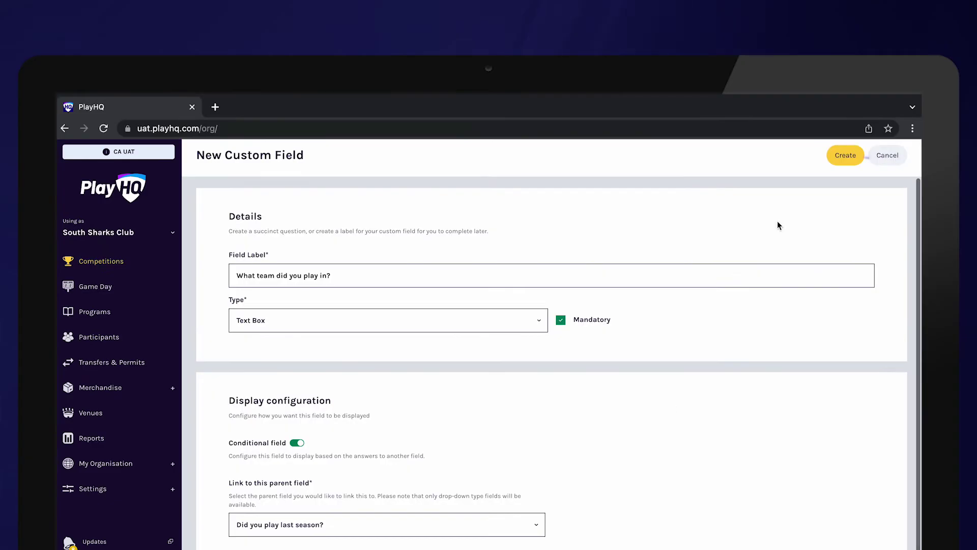
Create the conditional 'What team did you play in?' field and return to Registration Forms.
{"action": "left_click", "coordinate": [853, 155]}
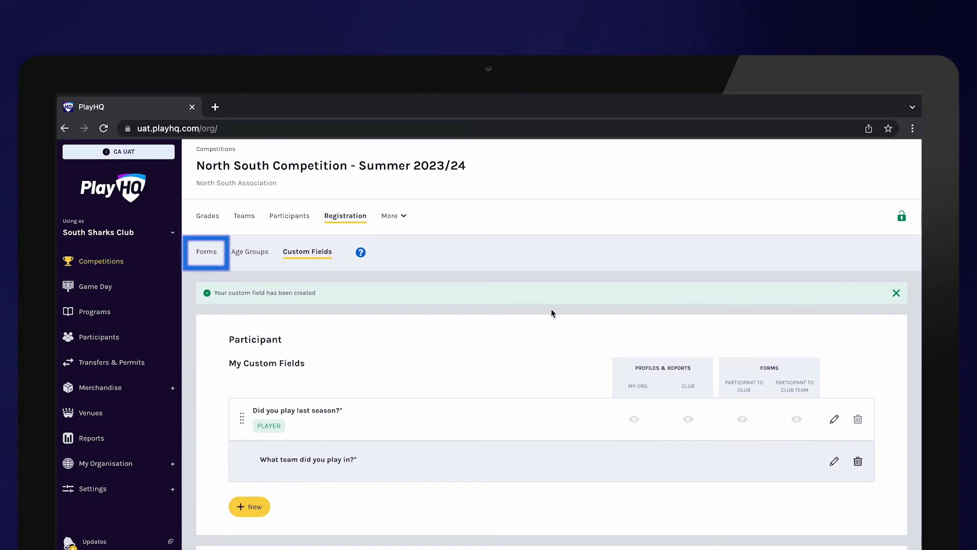
{"action": "left_click", "coordinate": [207, 251]}
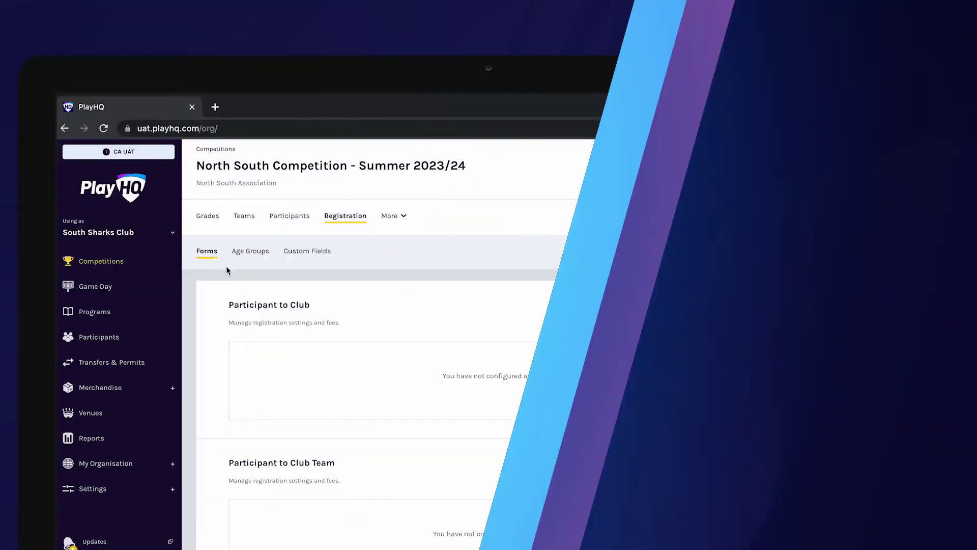
Set up the Participant to Club form with a registration period of 01/07/2023 to 30/11/2023.
{"action": "left_click", "coordinate": [560, 401]}
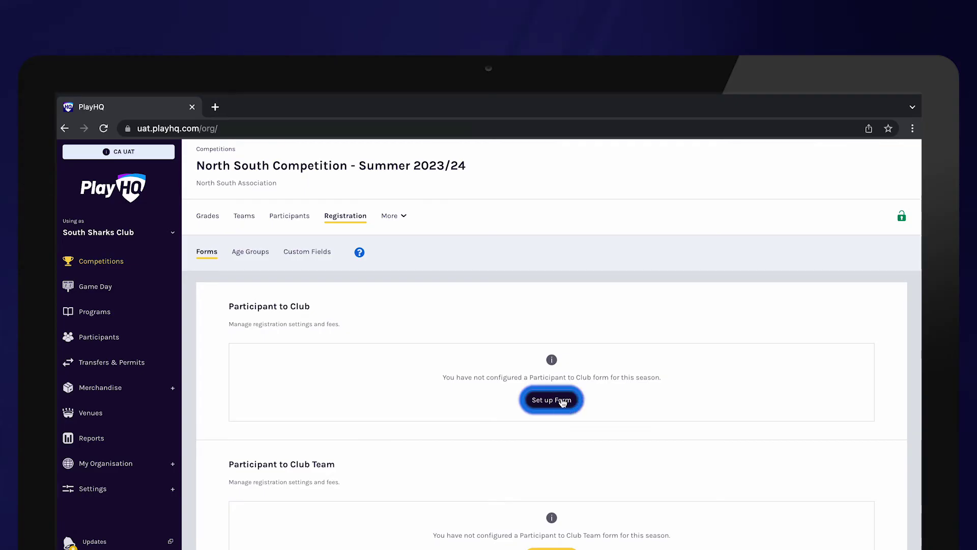
{"action": "left_click", "coordinate": [360, 337]}
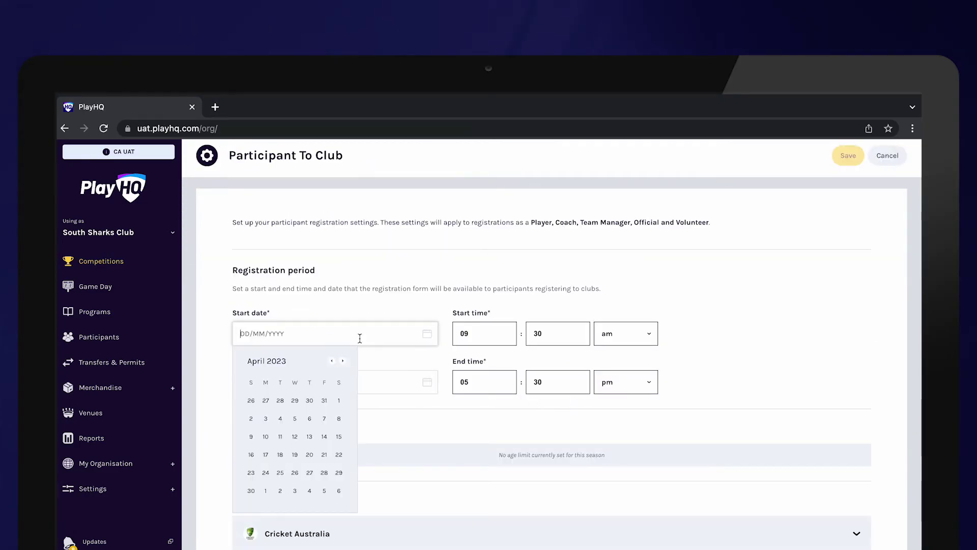
{"action": "left_click", "coordinate": [342, 360]}
{"action": "left_click", "coordinate": [343, 360]}
{"action": "left_click", "coordinate": [342, 360]}
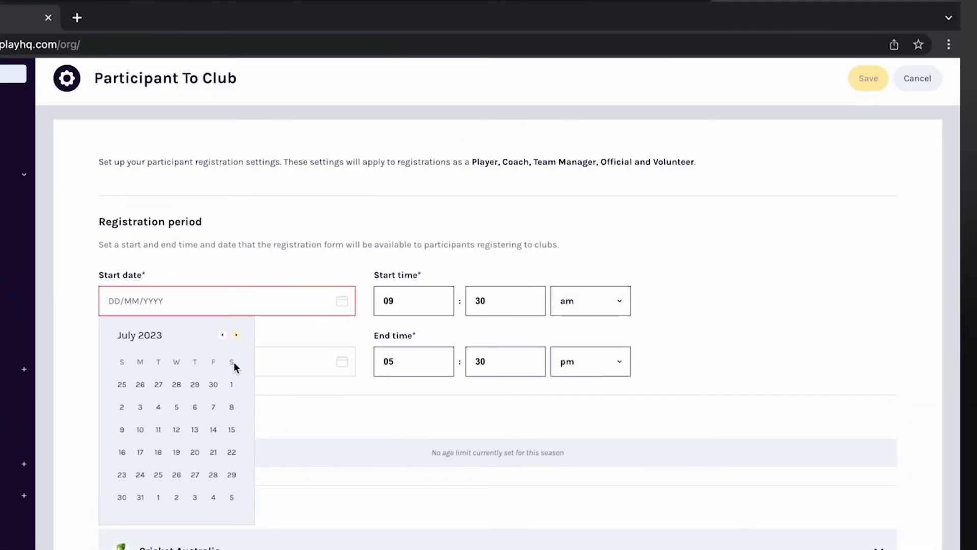
{"action": "left_click", "coordinate": [232, 384]}
{"action": "left_click", "coordinate": [258, 364]}
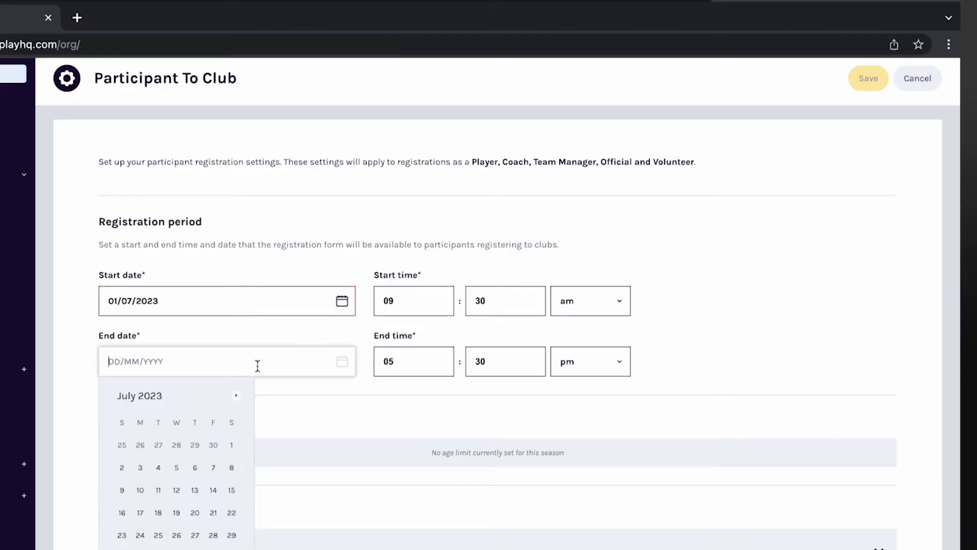
{"action": "left_click", "coordinate": [237, 396]}
{"action": "left_click", "coordinate": [237, 396]}
{"action": "left_click", "coordinate": [236, 396]}
{"action": "left_click", "coordinate": [237, 396]}
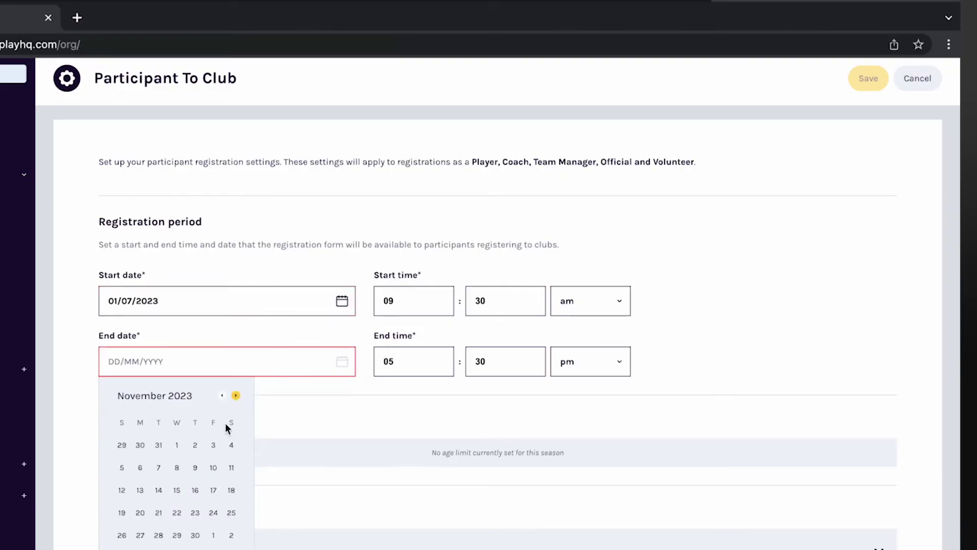
{"action": "left_click", "coordinate": [195, 534]}
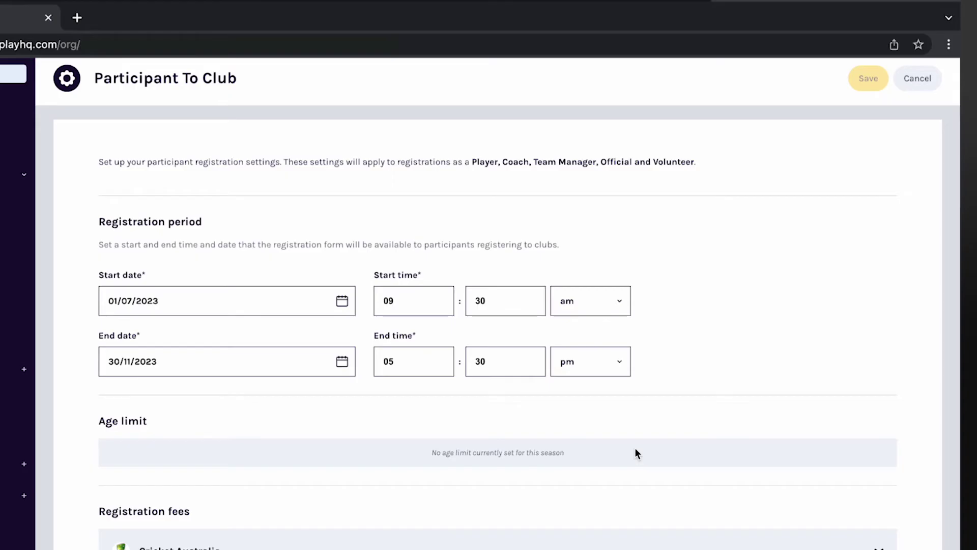
{"action": "scroll", "coordinate": [912, 505], "scroll_direction": "down", "scroll_amount": 4}
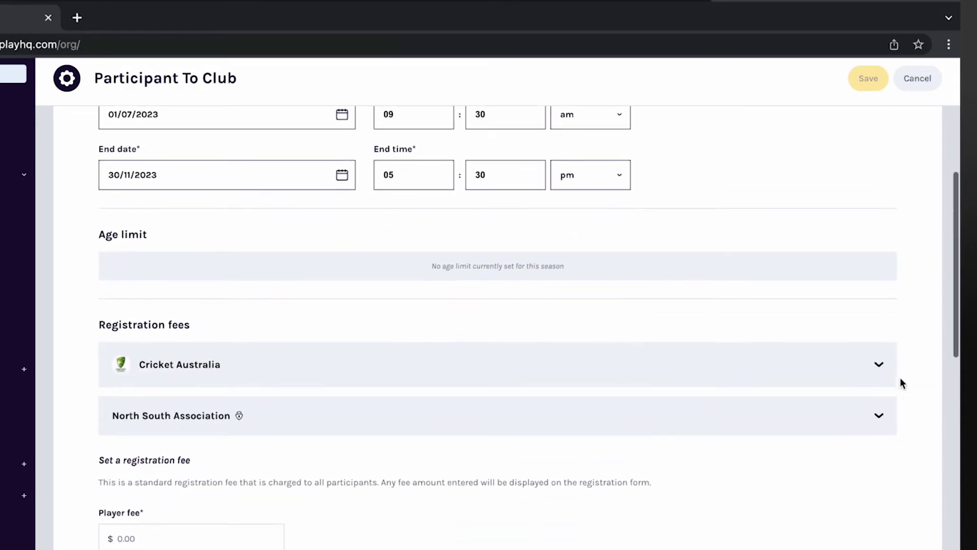
{"action": "left_click", "coordinate": [879, 368]}
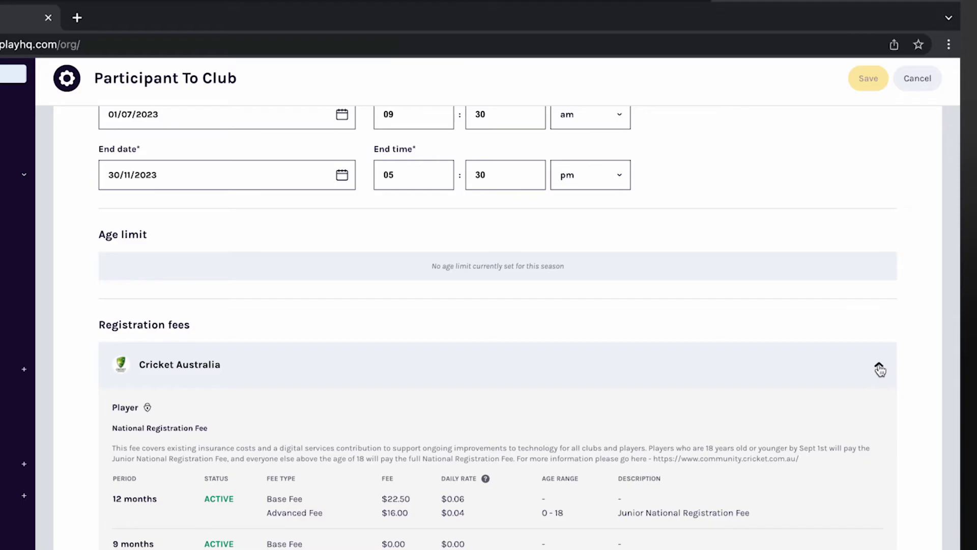
{"action": "left_click", "coordinate": [880, 367]}
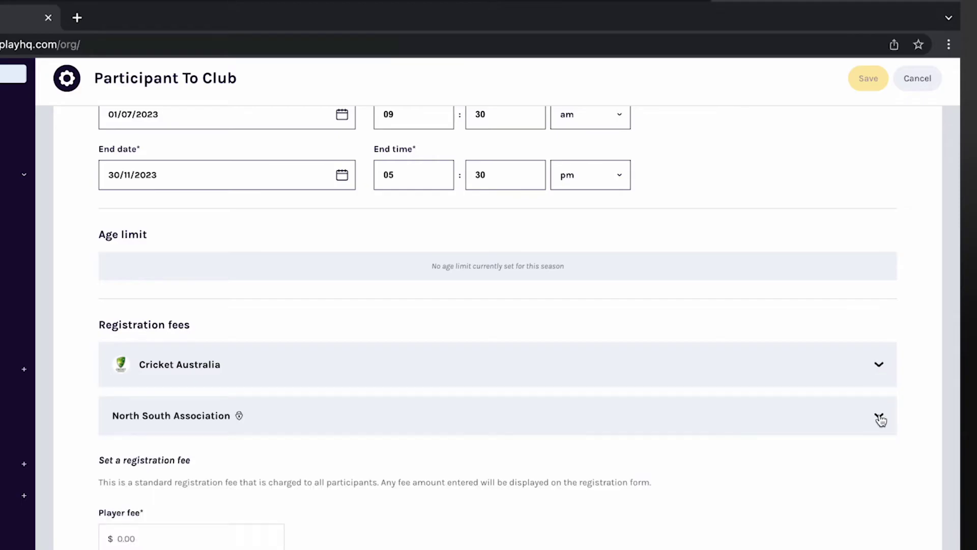
{"action": "left_click", "coordinate": [879, 418]}
{"action": "left_click", "coordinate": [880, 419]}
Set the standard player fee to $150 and switch on advanced player registration fees.
{"action": "scroll", "coordinate": [896, 504], "scroll_direction": "down", "scroll_amount": 4}
{"action": "left_click", "coordinate": [180, 342]}
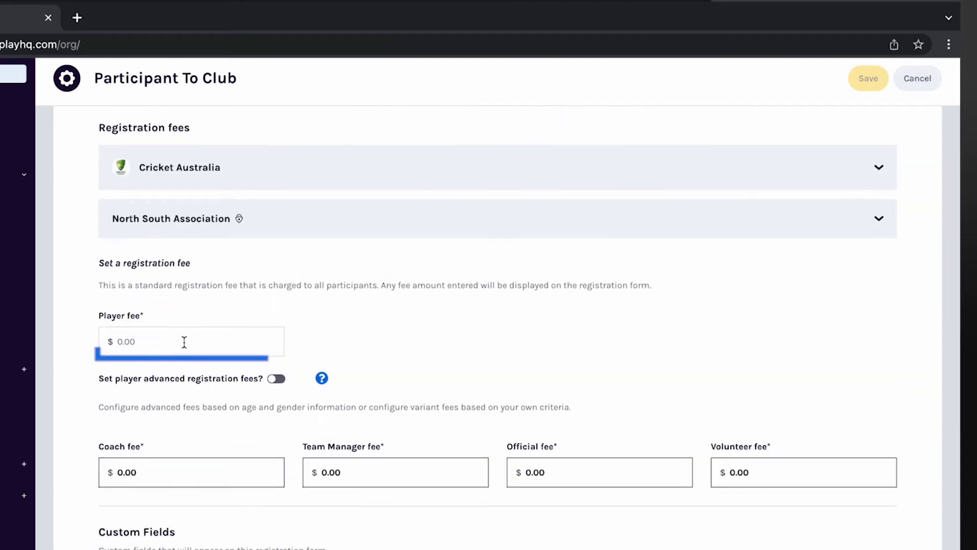
{"action": "type", "text": "150"}
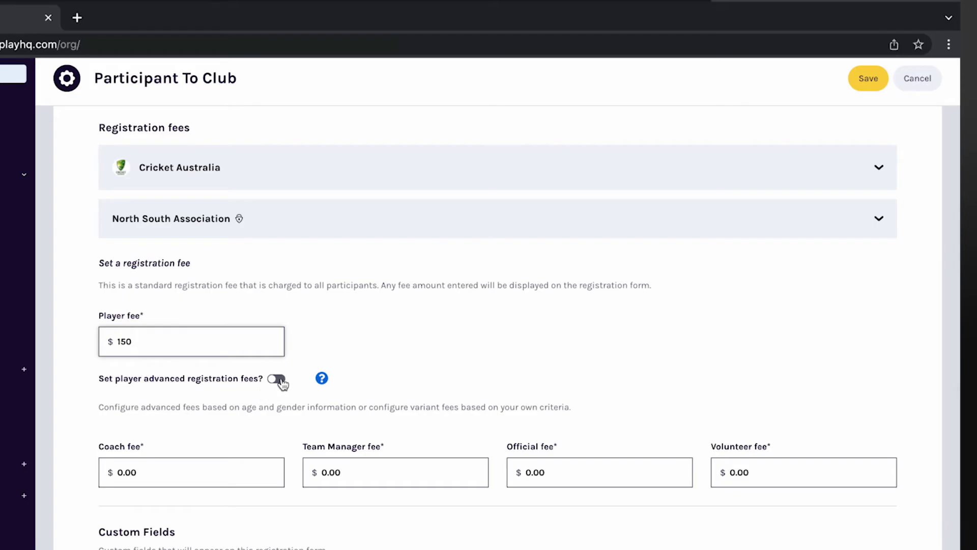
{"action": "left_click", "coordinate": [278, 378]}
Set the age calculation date to 01/07/2023.
{"action": "scroll", "coordinate": [351, 481], "scroll_direction": "down", "scroll_amount": 4}
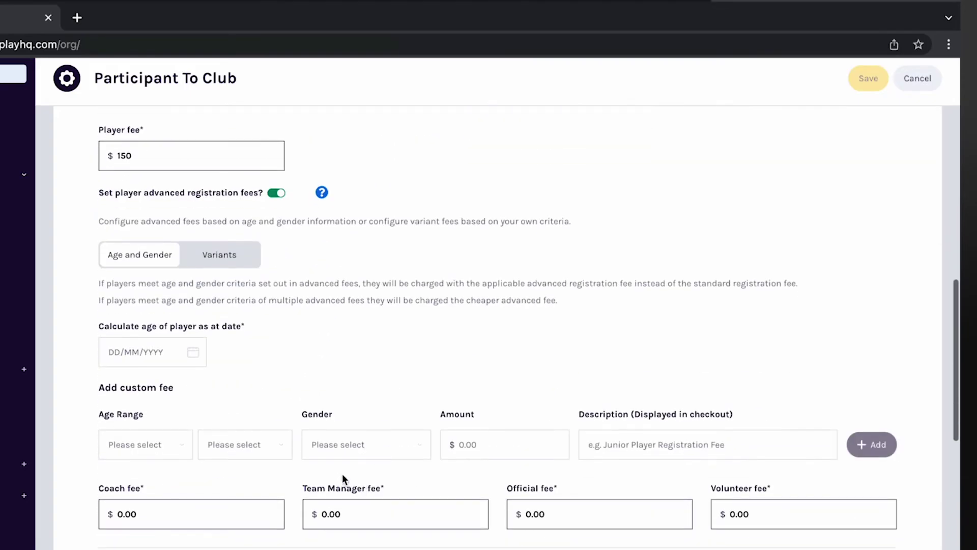
{"action": "left_click", "coordinate": [122, 348]}
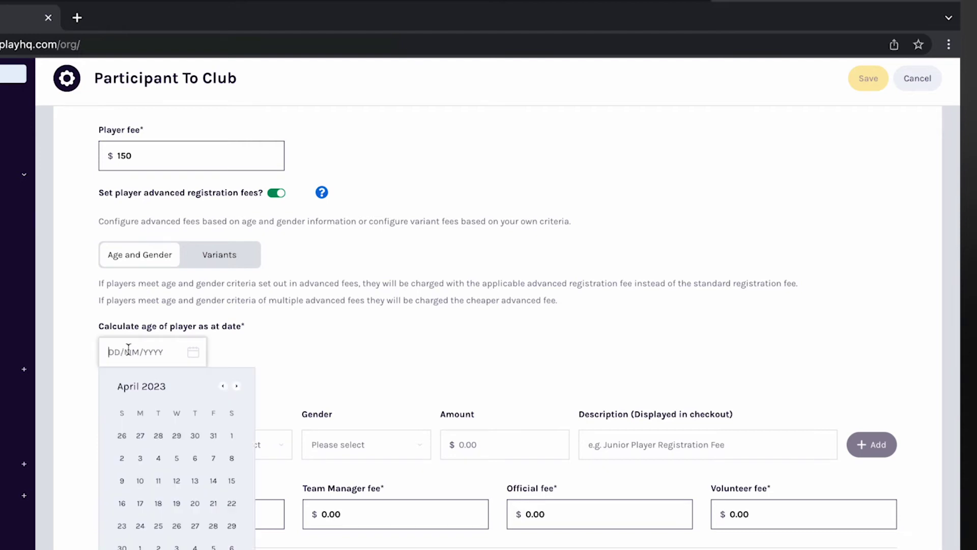
{"action": "left_click", "coordinate": [238, 386]}
{"action": "left_click", "coordinate": [238, 386]}
{"action": "left_click", "coordinate": [238, 387]}
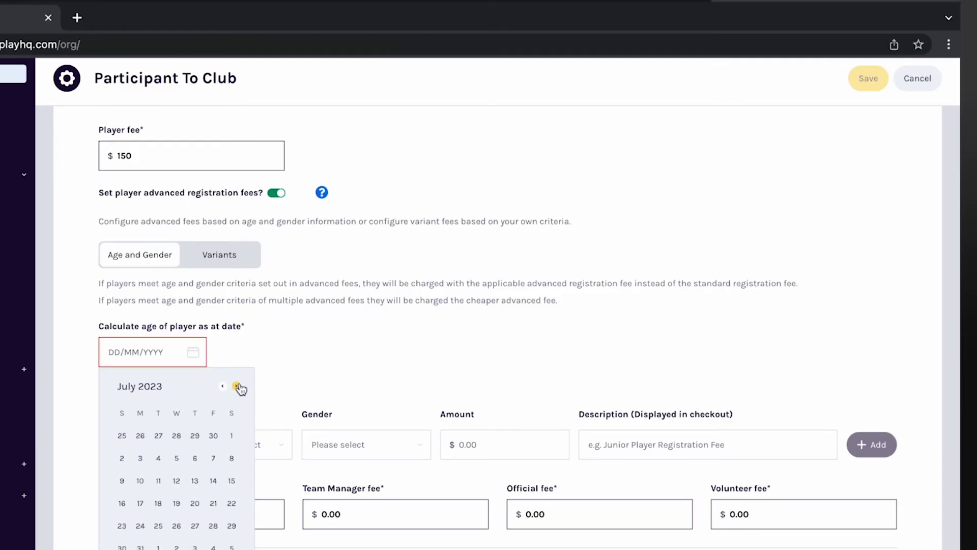
{"action": "left_click", "coordinate": [231, 435]}
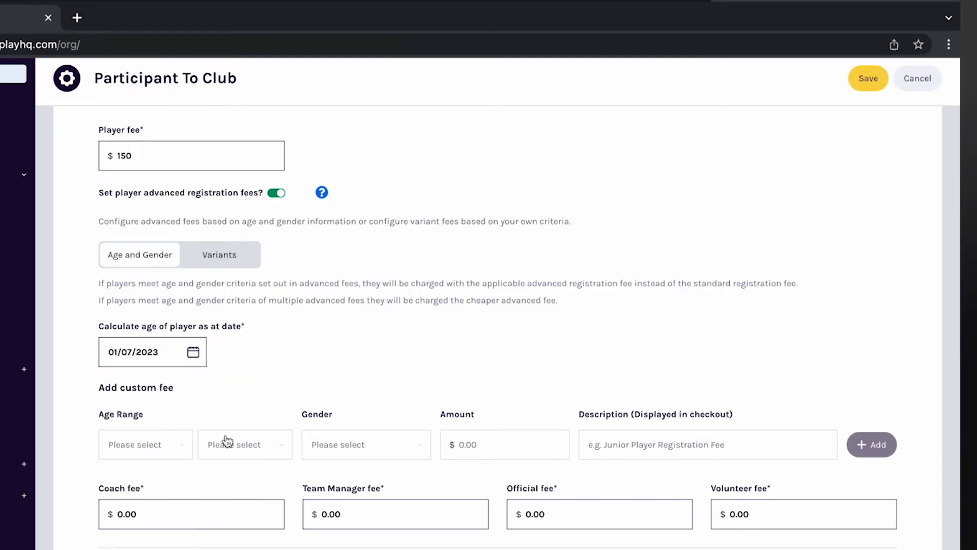
Add an ages 8–18, all-genders $100 fee described 'Junior Registration Fee'.
{"action": "left_click", "coordinate": [177, 444]}
{"action": "key", "text": "8"}
{"action": "key", "text": "Return"}
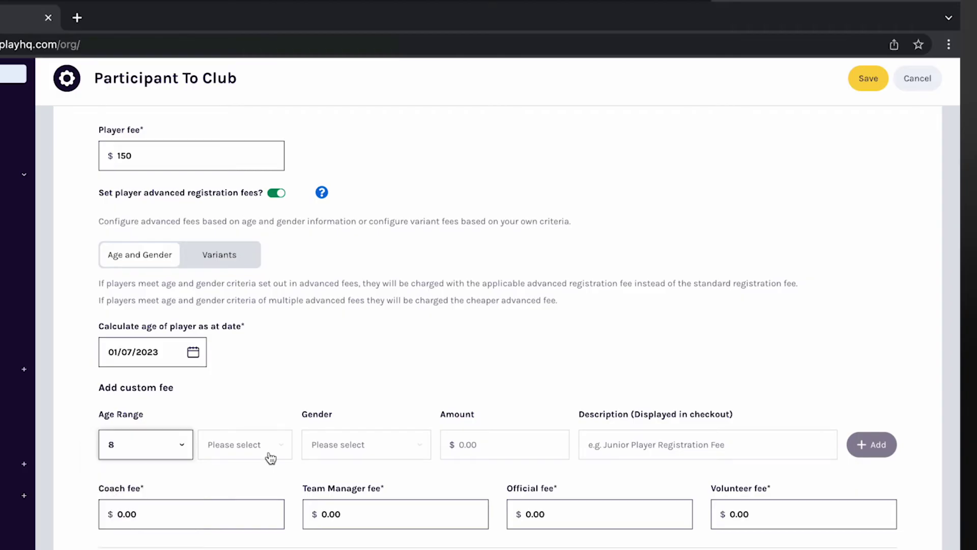
{"action": "left_click", "coordinate": [269, 455]}
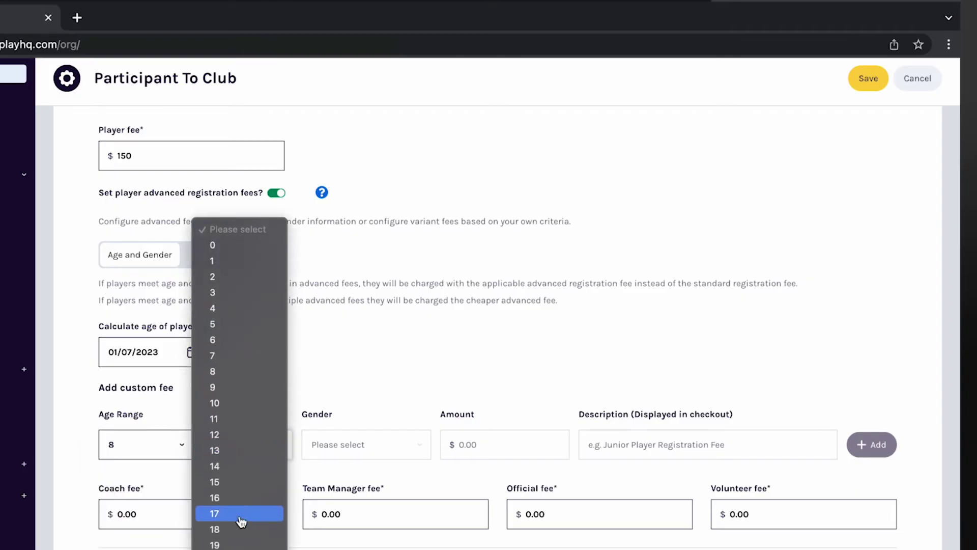
{"action": "left_click", "coordinate": [235, 531]}
{"action": "left_click", "coordinate": [373, 452]}
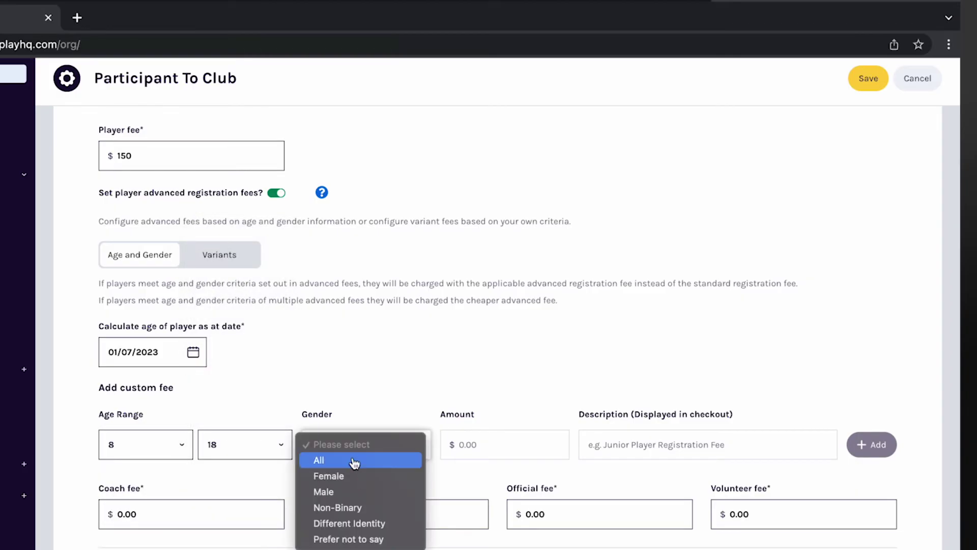
{"action": "left_click", "coordinate": [354, 461]}
{"action": "left_click", "coordinate": [486, 443]}
{"action": "type", "text": "100"}
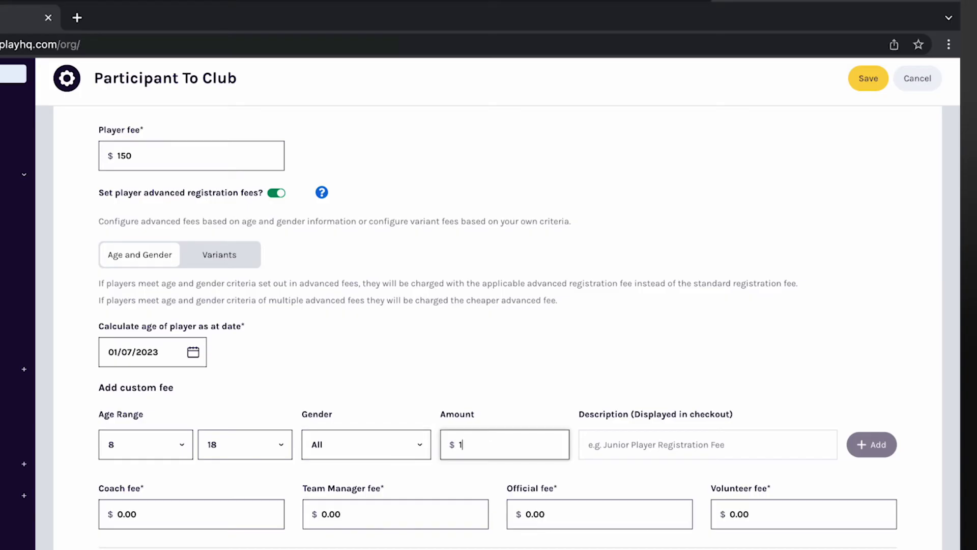
{"action": "left_click", "coordinate": [670, 446]}
{"action": "type", "text": "Ju"}
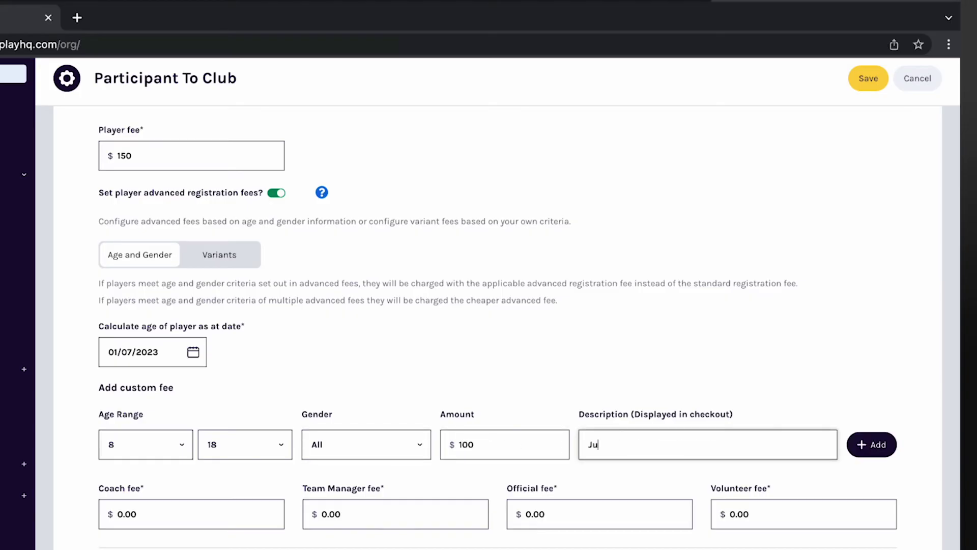
{"action": "type", "text": "nior Registration Fee"}
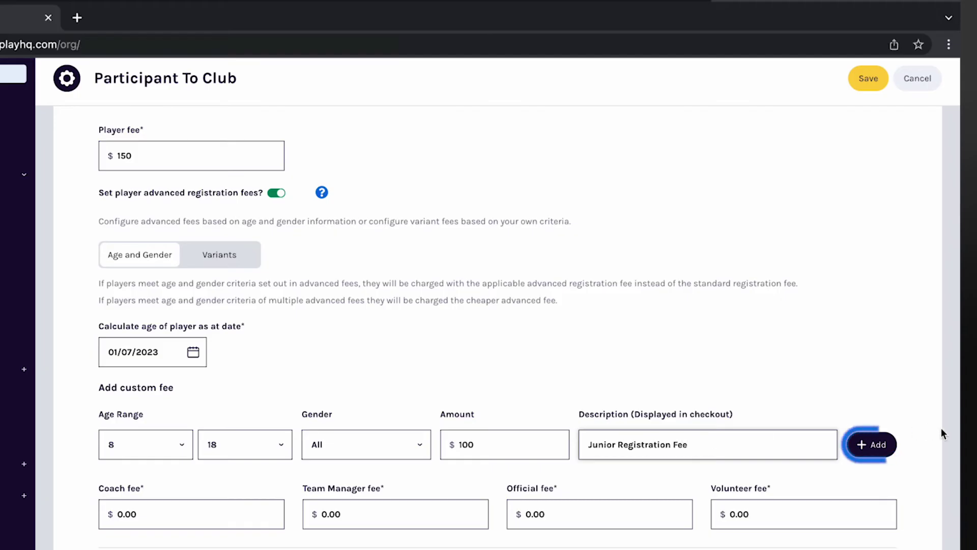
{"action": "left_click", "coordinate": [878, 446]}
Begin a second fee row: ages 19–99, all genders, $150, Senior Registration Fee.
{"action": "left_click", "coordinate": [131, 455]}
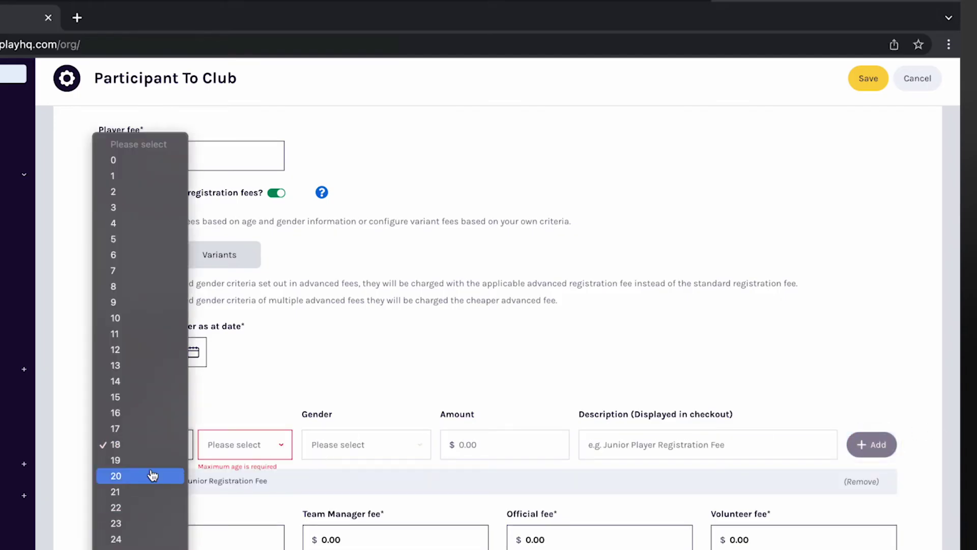
{"action": "left_click", "coordinate": [150, 458]}
{"action": "left_click", "coordinate": [280, 445]}
{"action": "scroll", "coordinate": [279, 514], "scroll_direction": "down", "scroll_amount": 10}
{"action": "scroll", "coordinate": [279, 520], "scroll_direction": "down", "scroll_amount": 5}
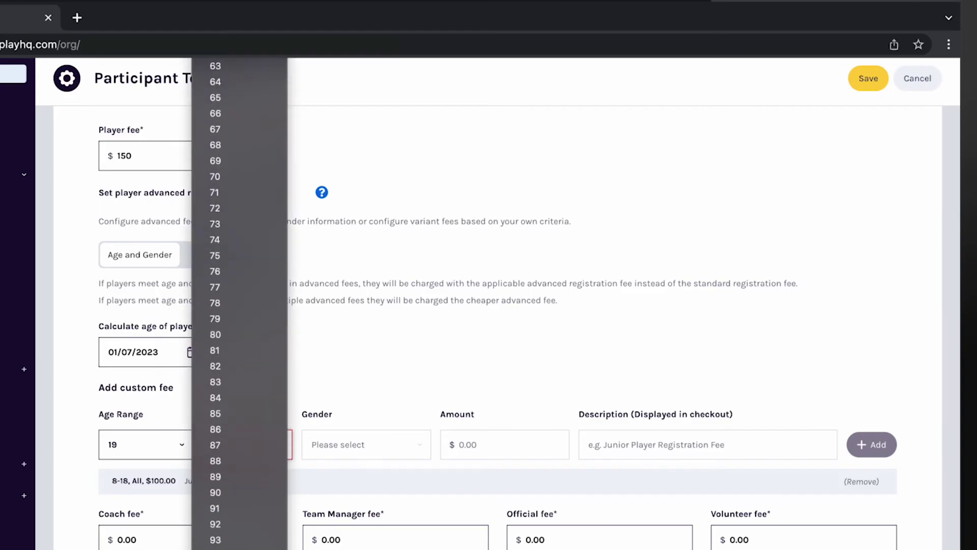
{"action": "left_click", "coordinate": [270, 533]}
{"action": "left_click", "coordinate": [342, 448]}
{"action": "left_click", "coordinate": [343, 460]}
{"action": "left_click", "coordinate": [500, 445]}
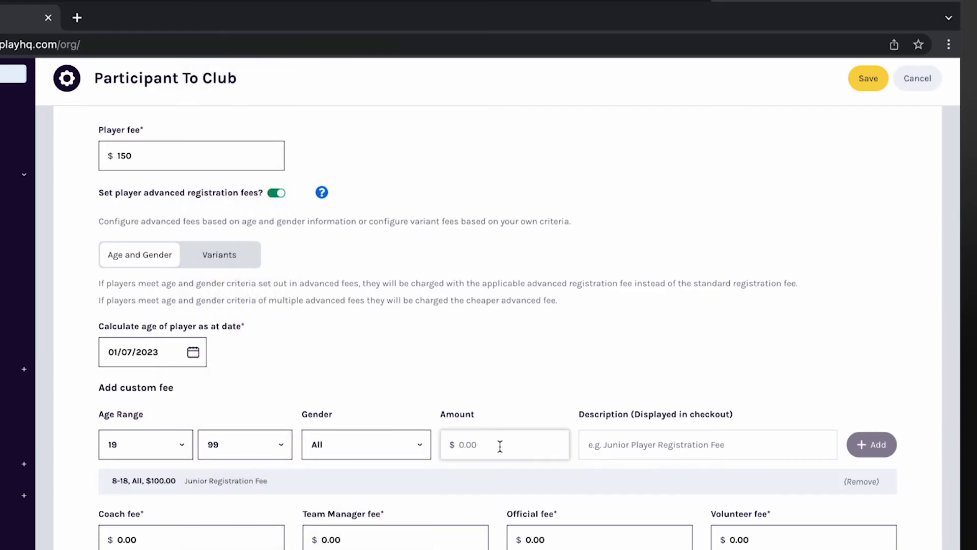
{"action": "type", "text": "150"}
{"action": "left_click", "coordinate": [697, 449]}
{"action": "type", "text": "Senior Re"}
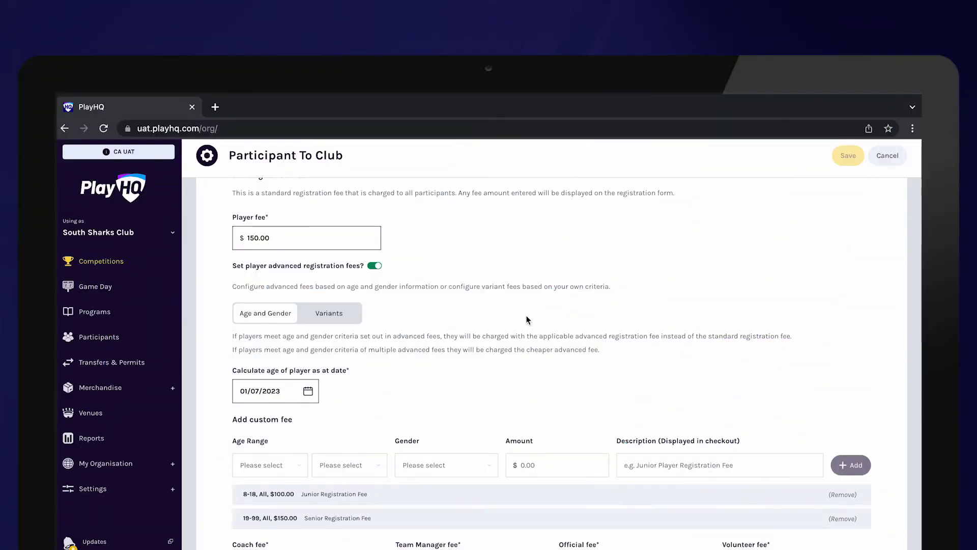
Add a 'Student / Concession Fee' variant priced at $120.
{"action": "left_click", "coordinate": [345, 317]}
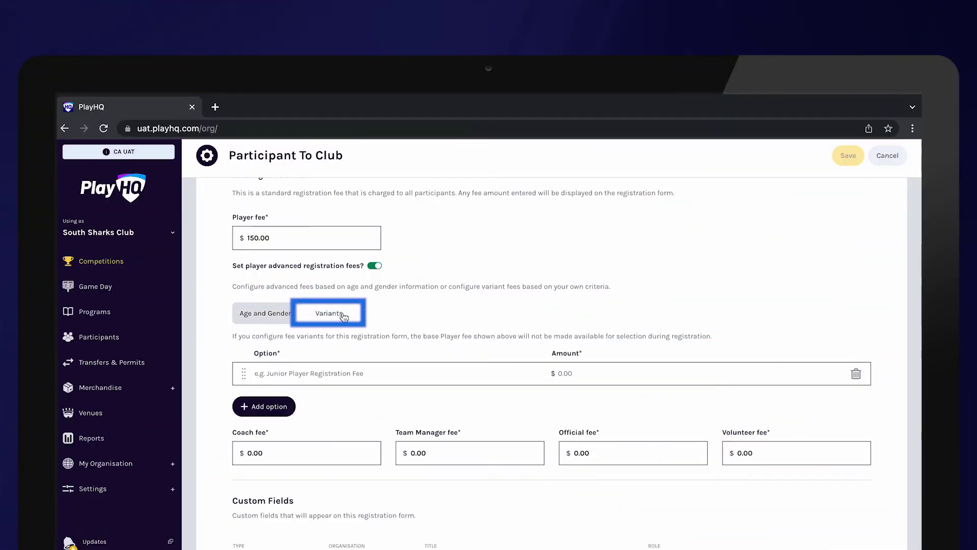
{"action": "type", "text": "Student / Concession"}
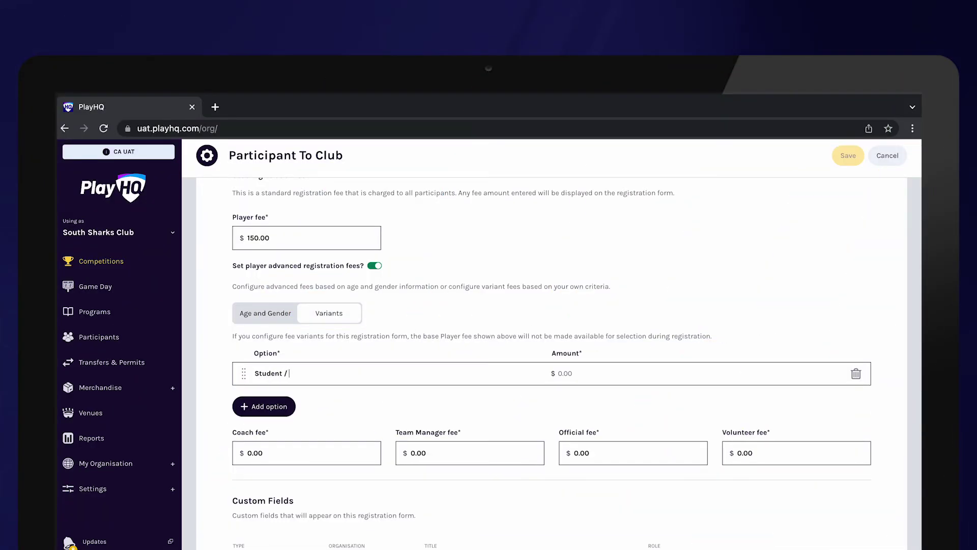
{"action": "type", "text": " Fee"}
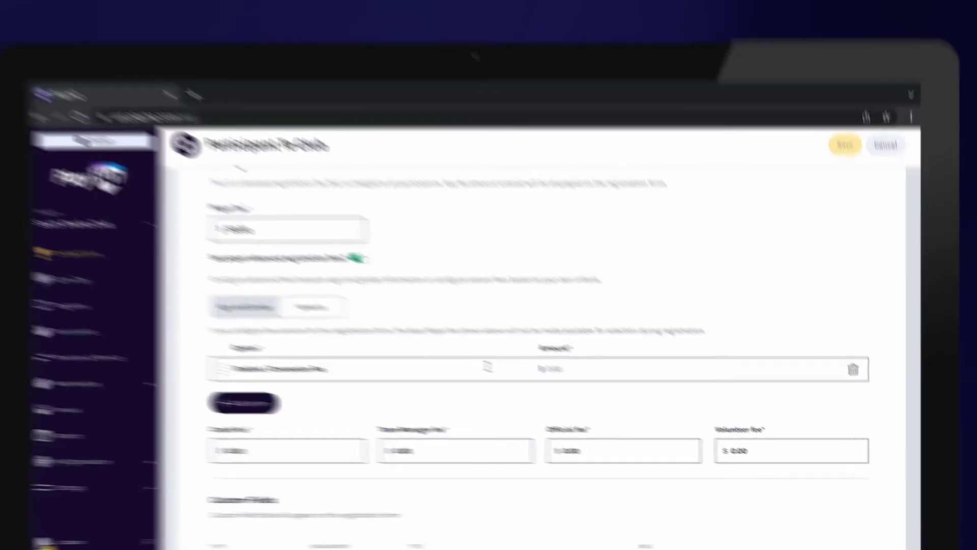
{"action": "left_click", "coordinate": [562, 370]}
{"action": "type", "text": "120"}
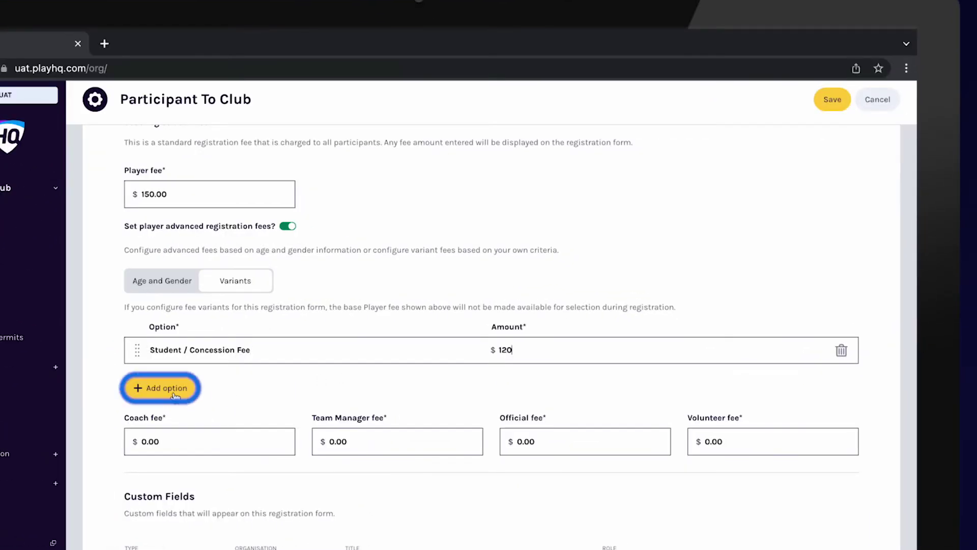
Add Junior Registration Fee (8 to 18 years old) $100 and Senior (19 years and over) $150 variants.
{"action": "left_click", "coordinate": [173, 392]}
{"action": "left_click", "coordinate": [181, 383]}
{"action": "type", "text": "Junior Registration Fee"}
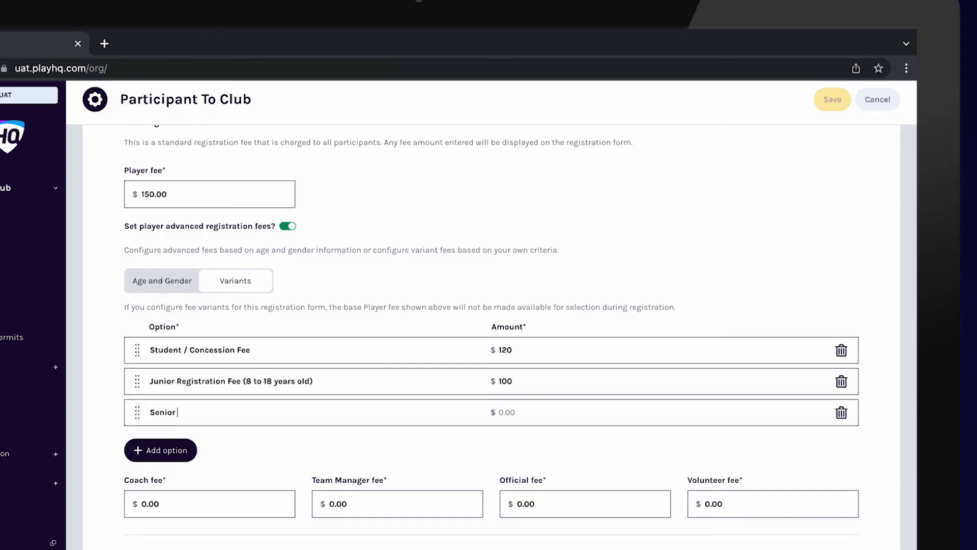
{"action": "type", "text": "Registration Fee (19 years and over)"}
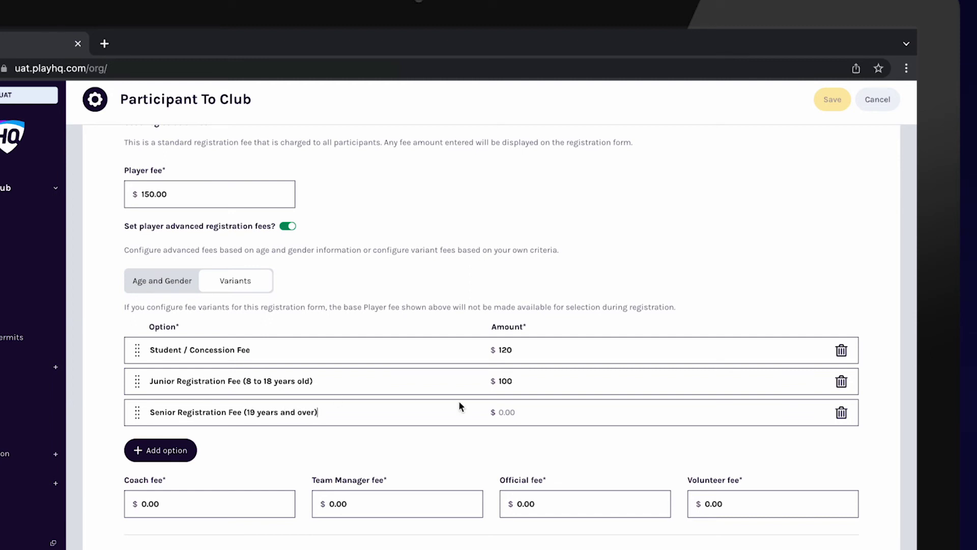
{"action": "left_click", "coordinate": [515, 412]}
{"action": "type", "text": "150"}
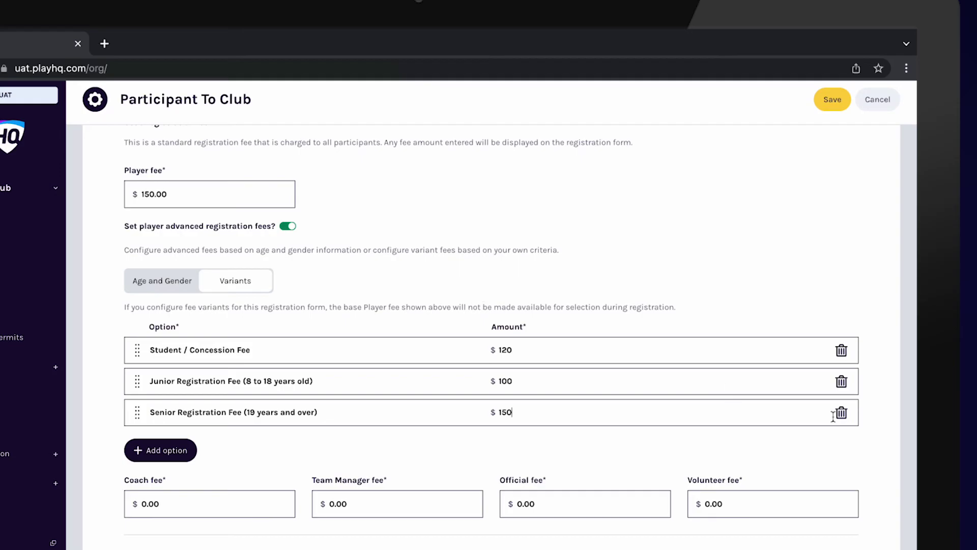
{"action": "scroll", "coordinate": [890, 451], "scroll_direction": "down", "scroll_amount": 2}
{"action": "scroll", "coordinate": [890, 452], "scroll_direction": "down", "scroll_amount": 1}
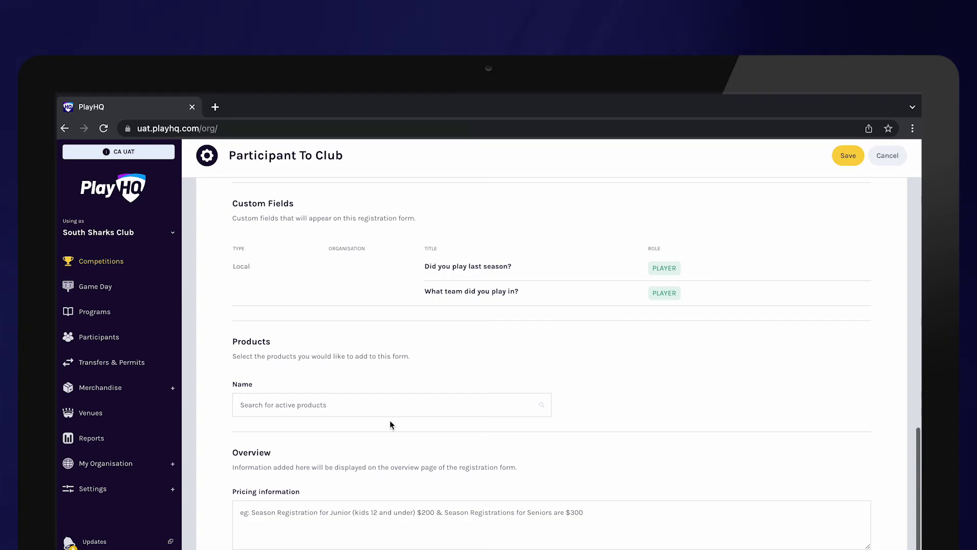
Attach the $100 Club Shirt product to the Participant To Club form.
{"action": "left_click", "coordinate": [246, 404]}
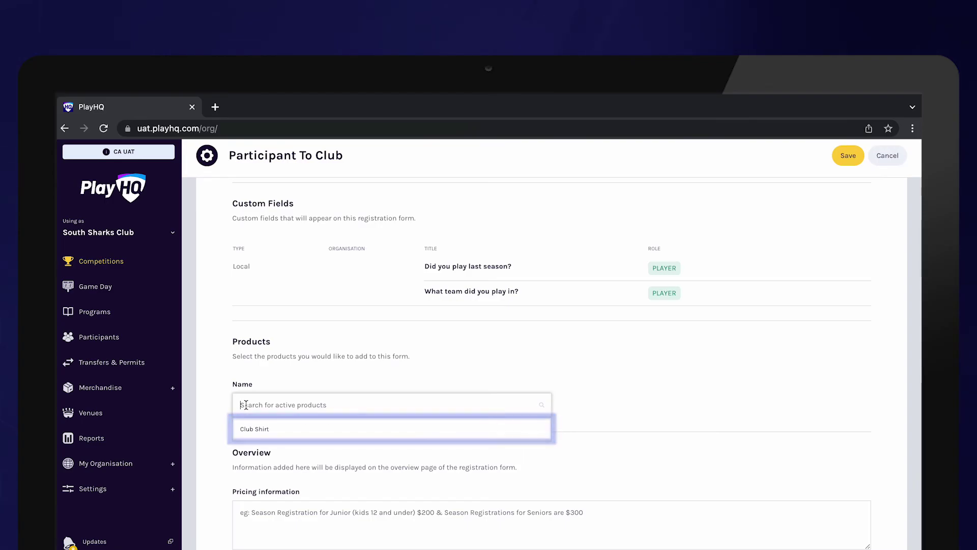
{"action": "left_click", "coordinate": [257, 429]}
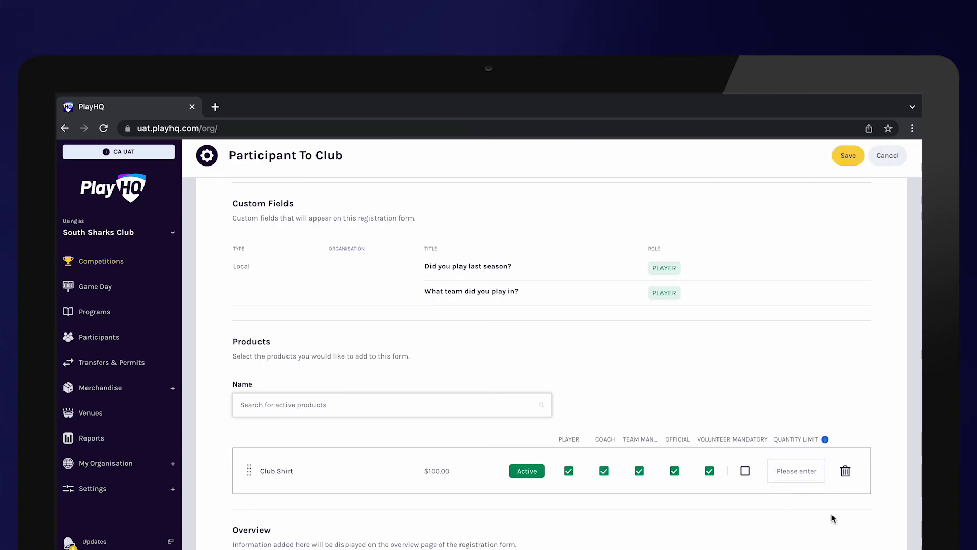
Add the inclusive-fees pricing note and Tuesday/Thursday Junction Oval training details, then enable terms and conditions.
{"action": "scroll", "coordinate": [832, 514], "scroll_direction": "down", "scroll_amount": 4}
{"action": "left_click", "coordinate": [295, 415]}
{"action": "type", "text": "All fe"}
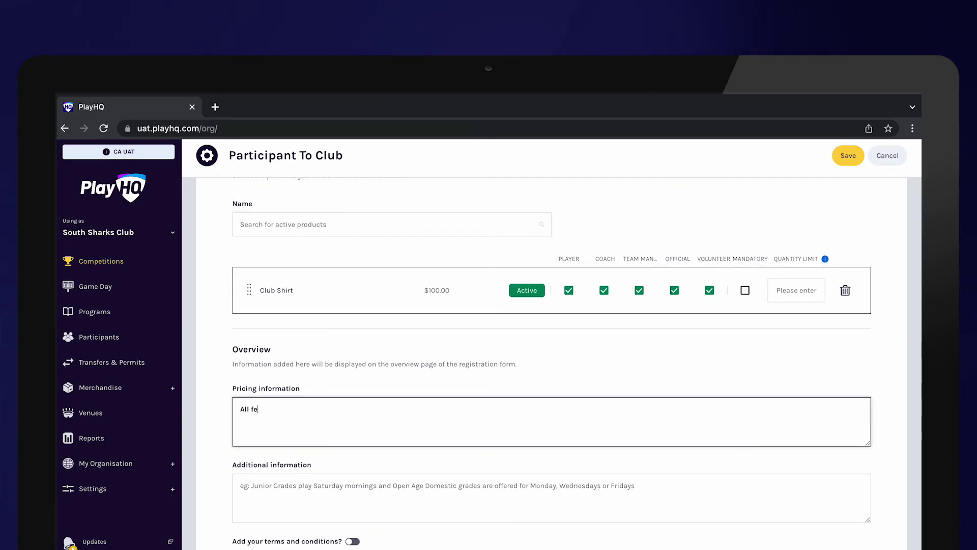
{"action": "type", "text": "es include player insurance, club membership and umpire "}
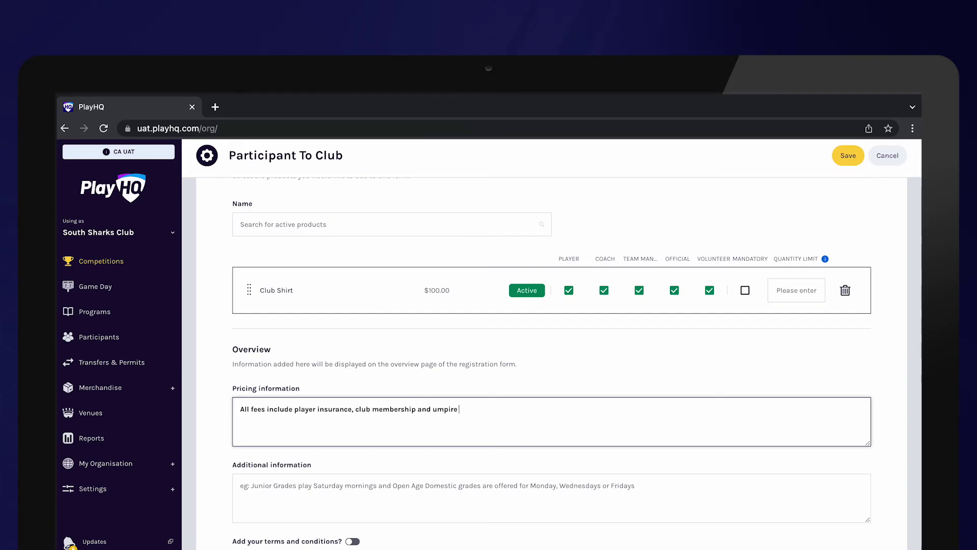
{"action": "type", "text": "fees for the season."}
{"action": "key", "text": "Tab"}
{"action": "type", "text": "Training will be ever"}
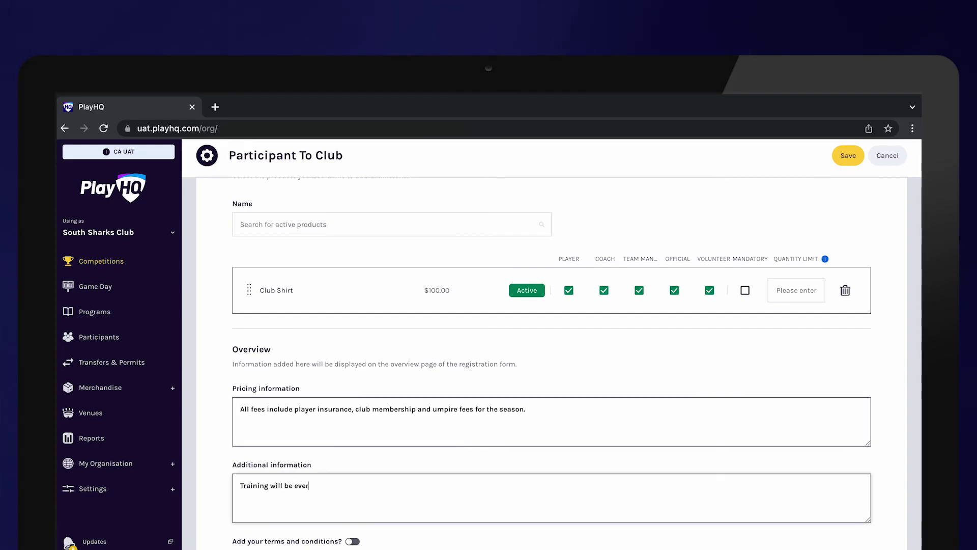
{"action": "type", "text": "y Tuesday and Thursday at "}
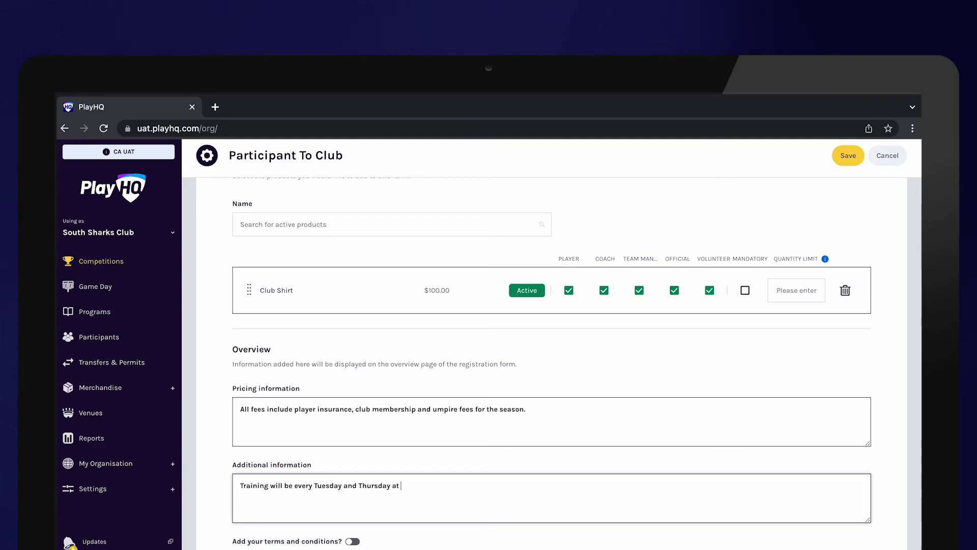
{"action": "type", "text": "Junction Oval."}
{"action": "scroll", "coordinate": [599, 517], "scroll_direction": "down", "scroll_amount": 2}
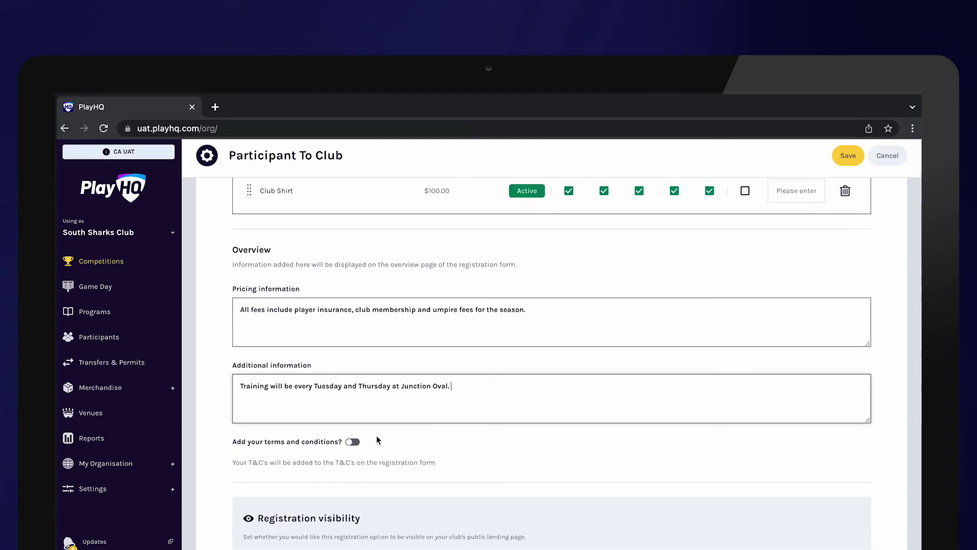
{"action": "left_click", "coordinate": [352, 441]}
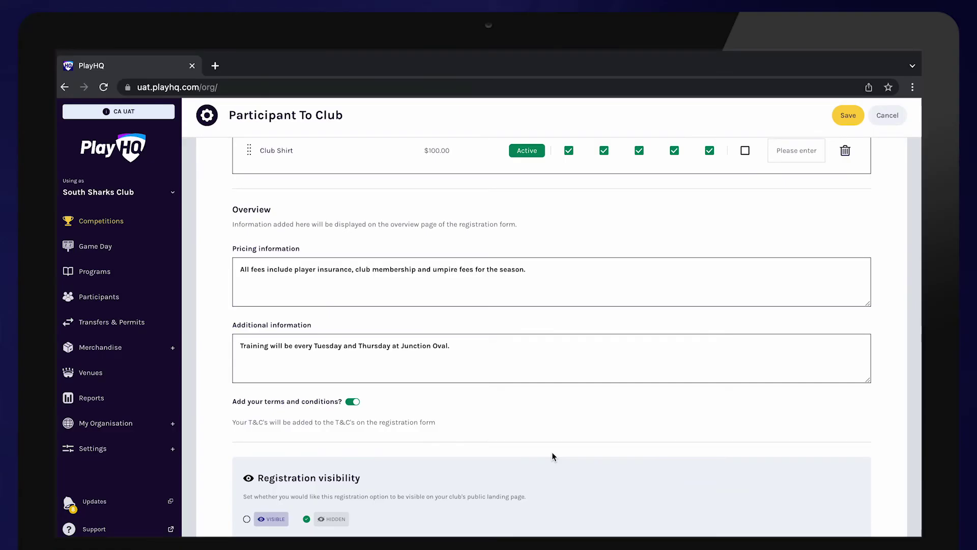
Set Registration visibility to Visible and save the Participant to Club form.
{"action": "left_click", "coordinate": [247, 521]}
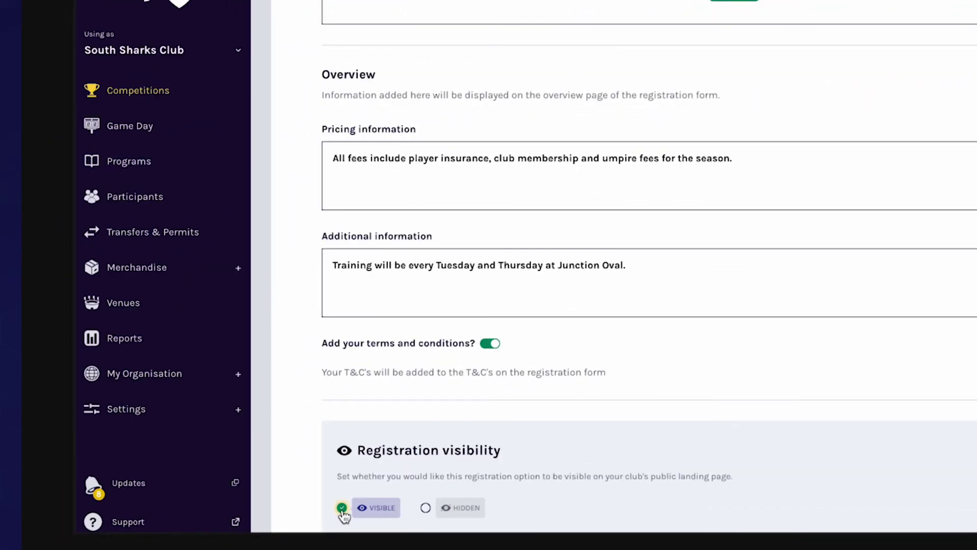
{"action": "left_click", "coordinate": [342, 507]}
{"action": "left_click", "coordinate": [425, 508]}
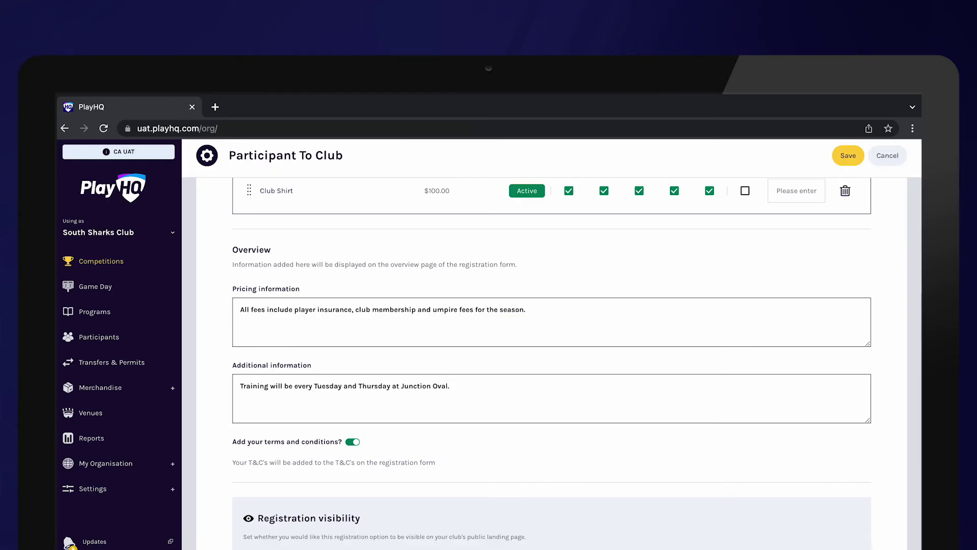
{"action": "left_click", "coordinate": [851, 161]}
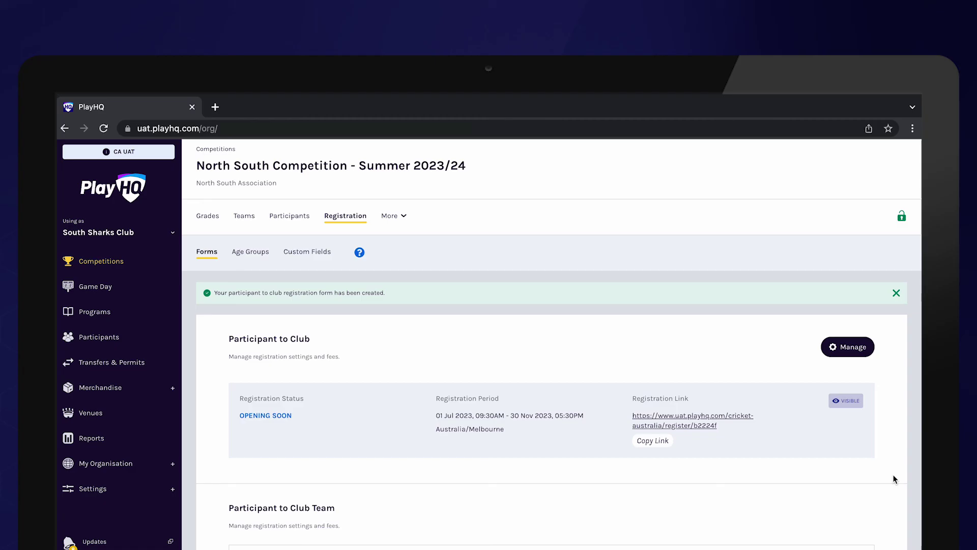
Scroll down the registration forms list to the Participant to Club Team entry.
{"action": "scroll", "coordinate": [855, 464], "scroll_direction": "down", "scroll_amount": 2}
{"action": "scroll", "coordinate": [894, 479], "scroll_direction": "down", "scroll_amount": 2}
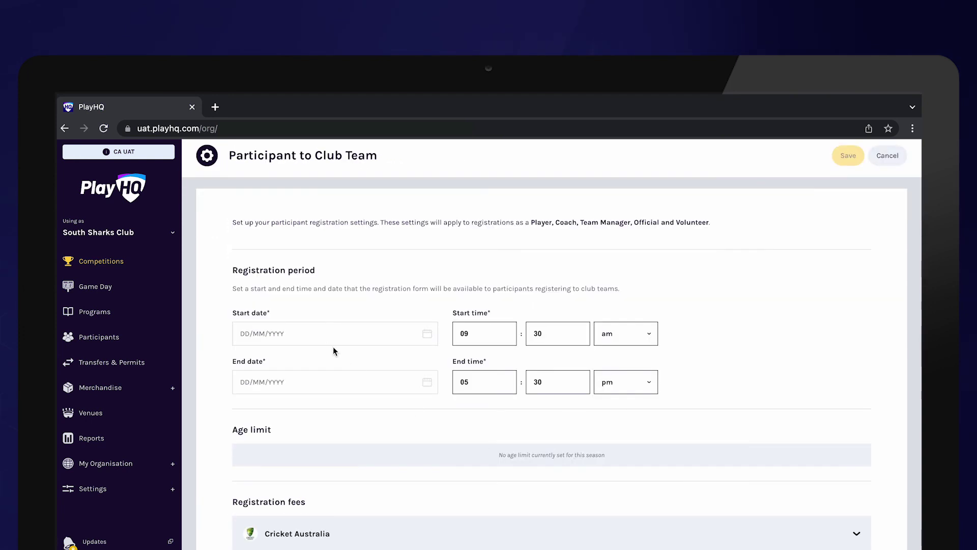
Set the Participant to Club Team start date to 01/07/2023.
{"action": "left_click", "coordinate": [328, 334]}
{"action": "left_click", "coordinate": [342, 360]}
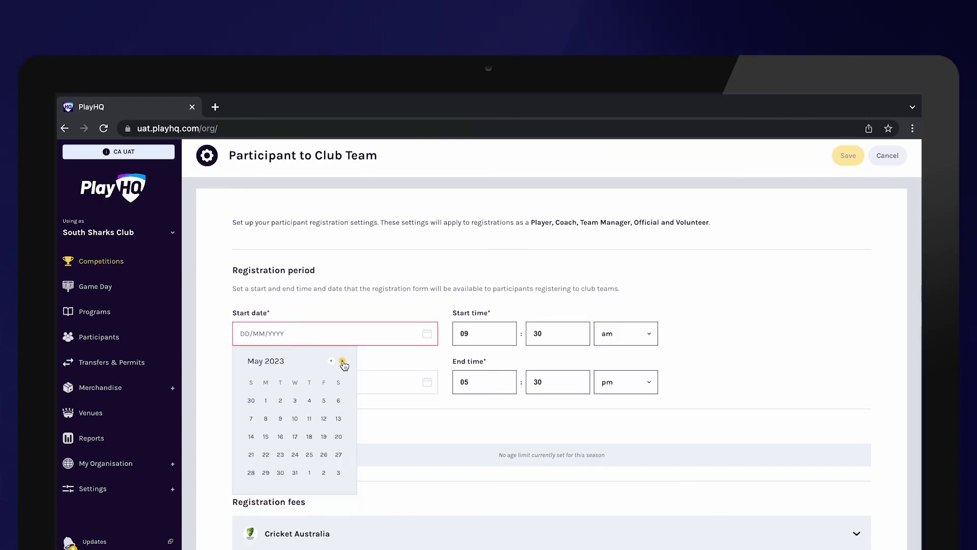
{"action": "left_click", "coordinate": [342, 361]}
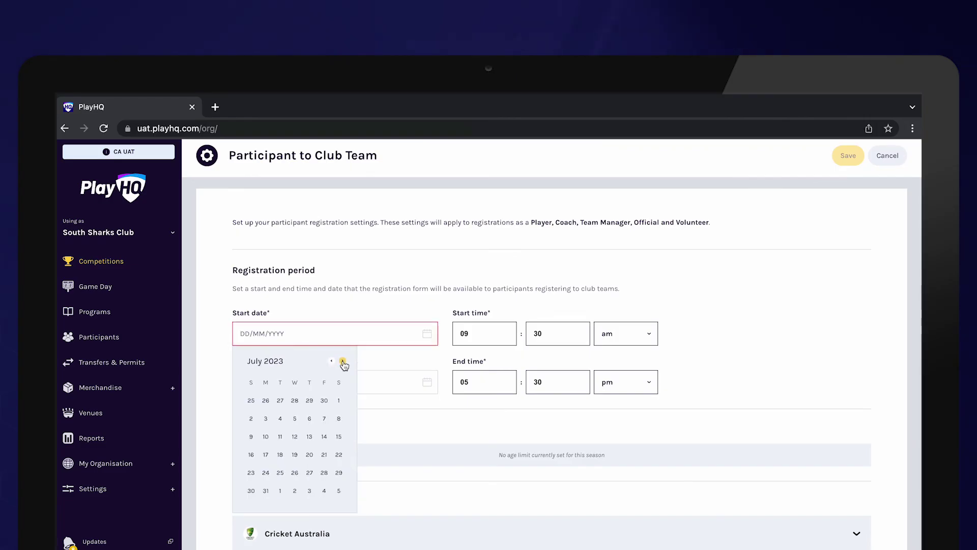
{"action": "left_click", "coordinate": [339, 401]}
Open the end date calendar and move it forward two months, leaving it blank.
{"action": "left_click", "coordinate": [367, 380]}
{"action": "left_click", "coordinate": [342, 409]}
{"action": "left_click", "coordinate": [342, 409]}
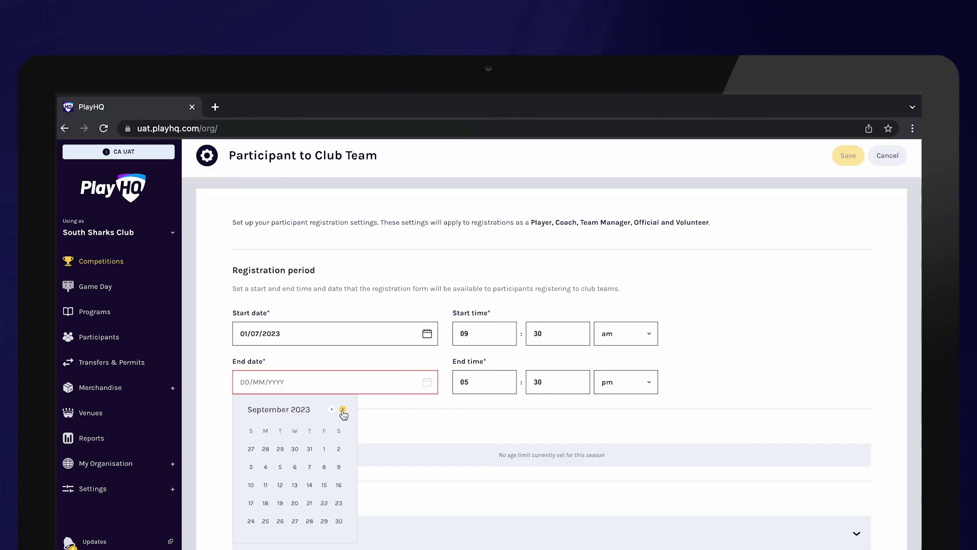
{"action": "left_click", "coordinate": [342, 409]}
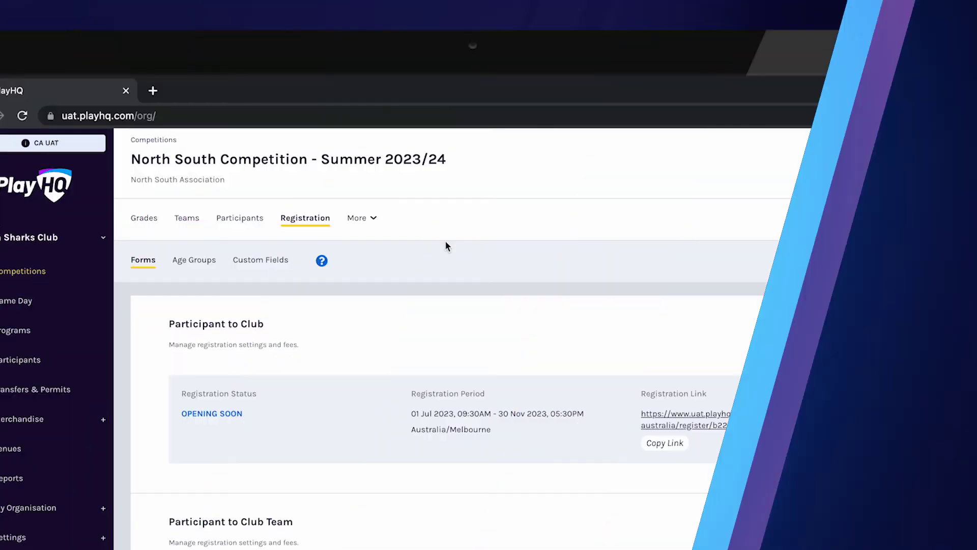
Open U16 Mixed South Sharks from the Teams list and bring its Participant Registration Link into view.
{"action": "left_click", "coordinate": [187, 218]}
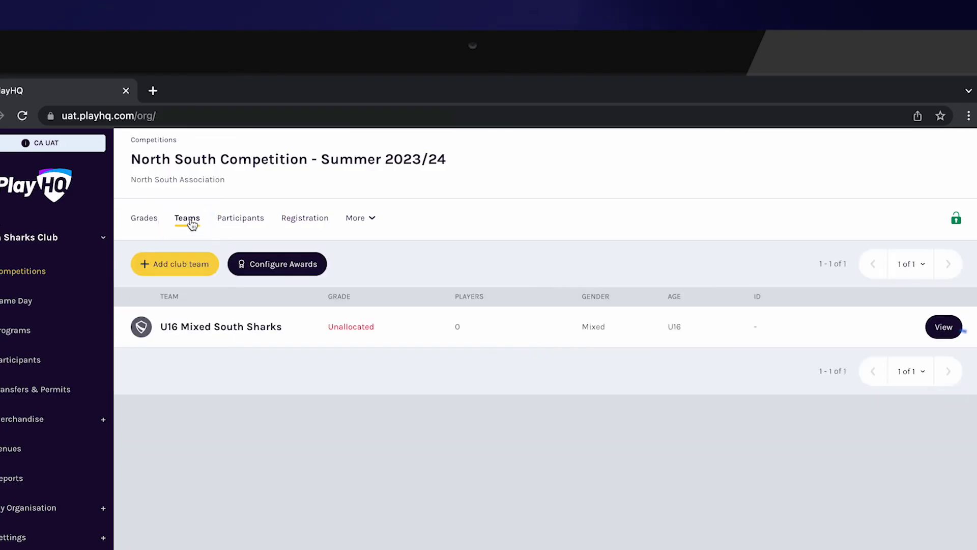
{"action": "left_click", "coordinate": [947, 330]}
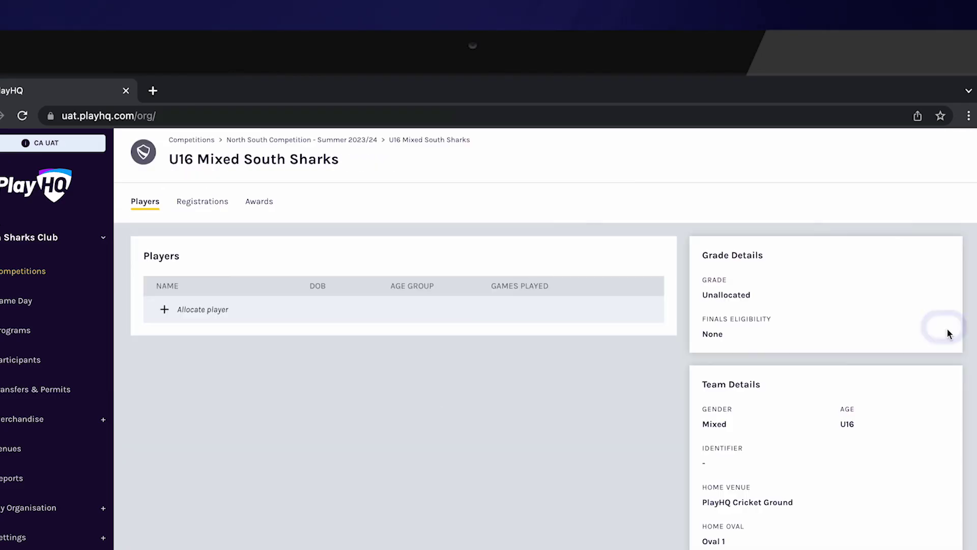
{"action": "scroll", "coordinate": [943, 538], "scroll_direction": "down", "scroll_amount": 2}
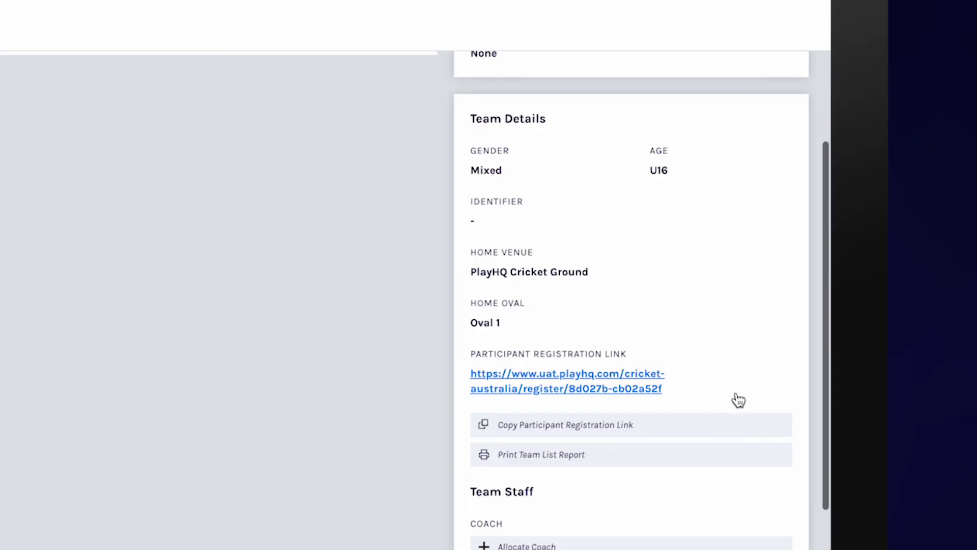